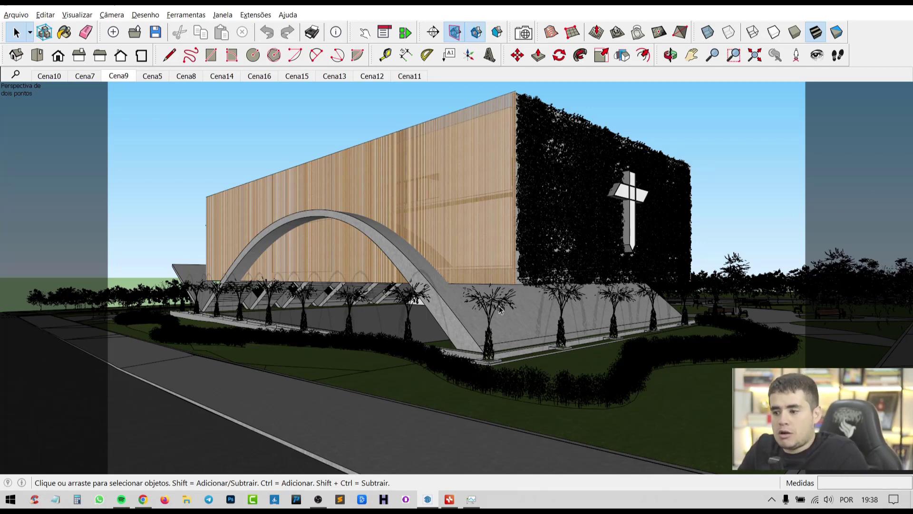
# Clear the hedge selection and open 3D Warehouse from the Janela menu.
pyautogui.click(583, 384)
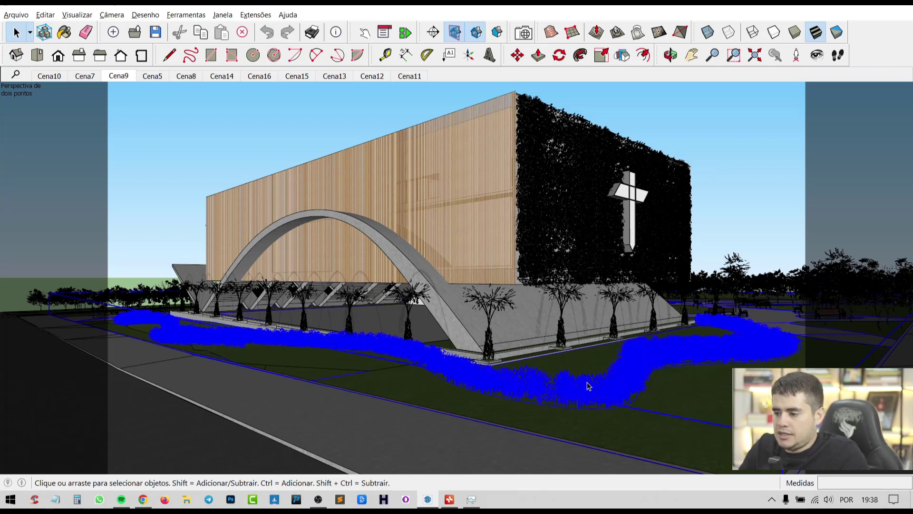
pyautogui.click(711, 227)
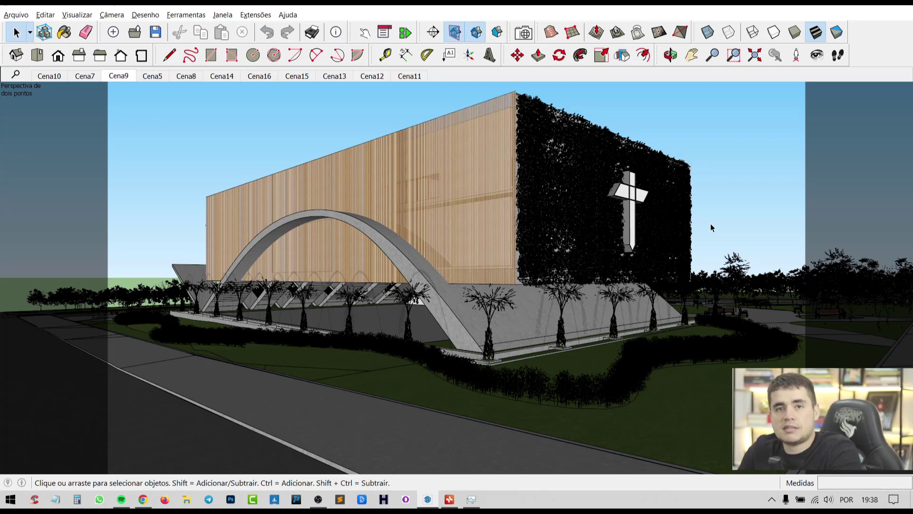
pyautogui.click(222, 15)
pyautogui.click(261, 100)
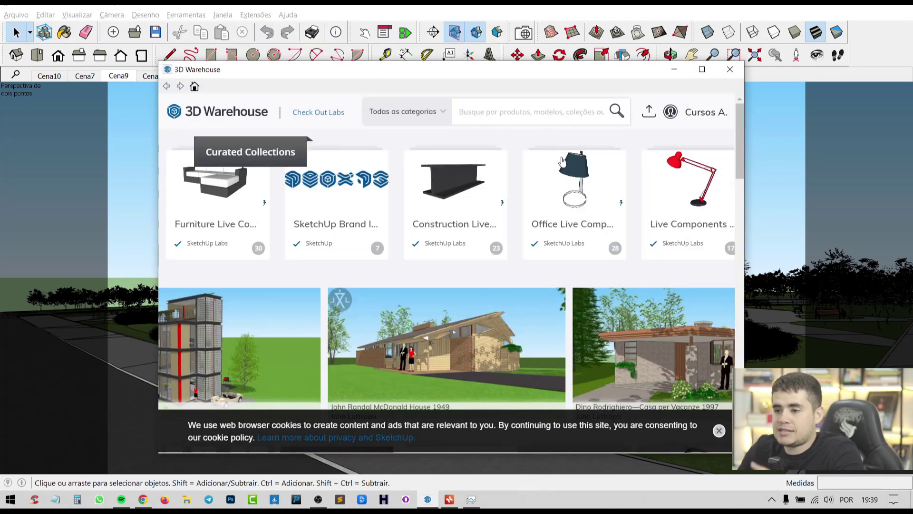
pyautogui.moveTo(454, 204)
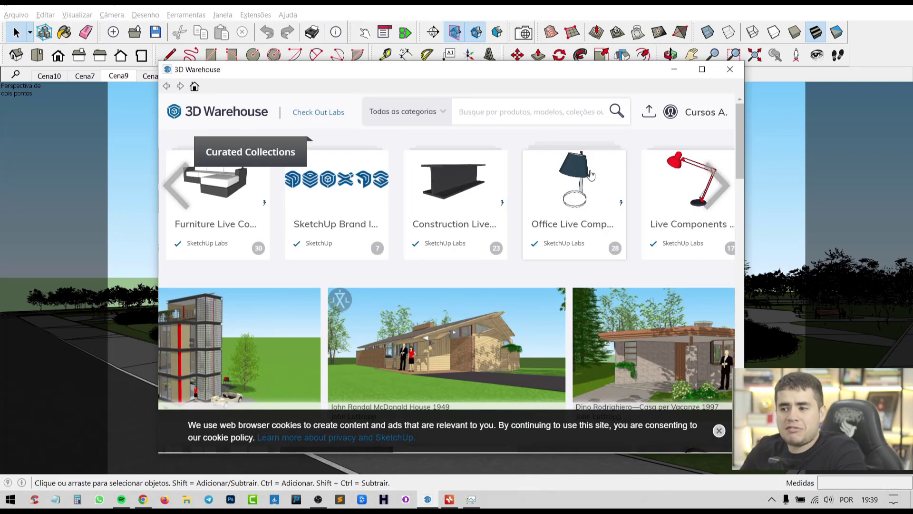
# Move the 3D Warehouse dialog aside and switch to 3dwarehouse.sketchup.com in Chrome.
pyautogui.moveTo(508, 73); pyautogui.dragTo(517, 67)
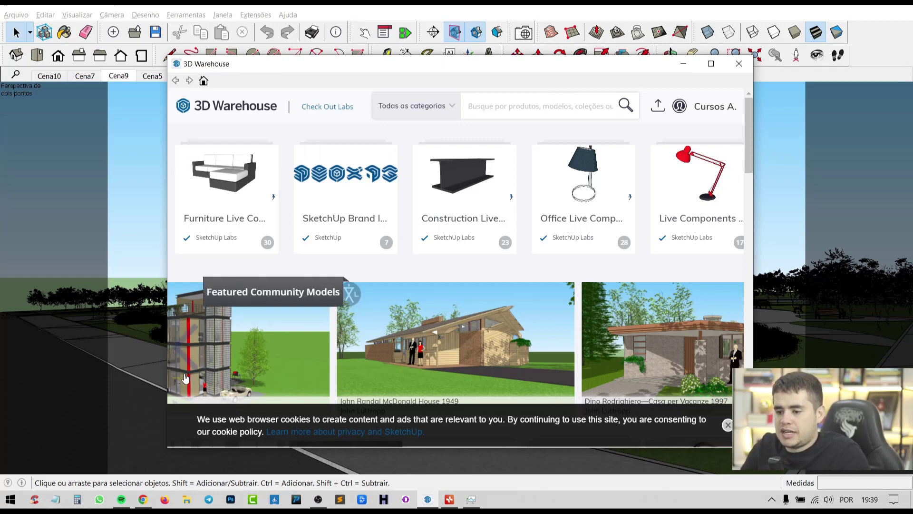
pyautogui.click(143, 499)
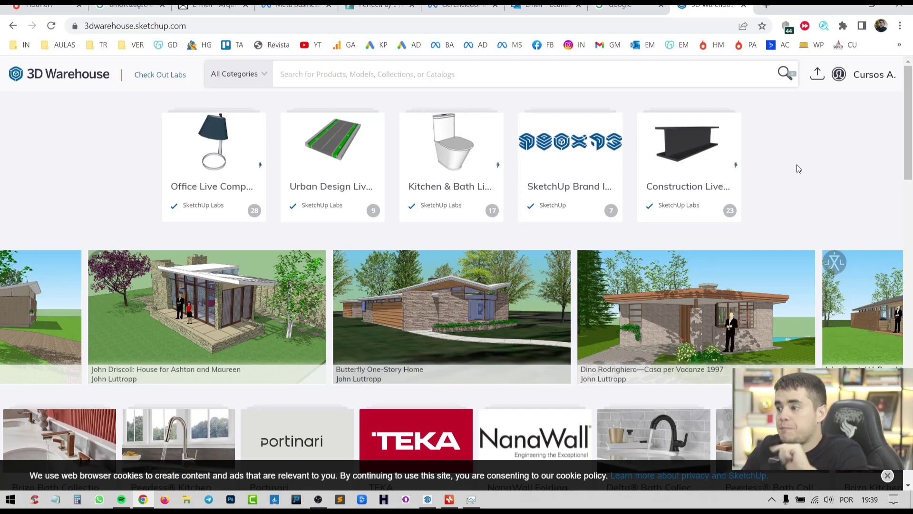
# Check the signed-in 3D Warehouse account, then return to SketchUp.
pyautogui.click(868, 74)
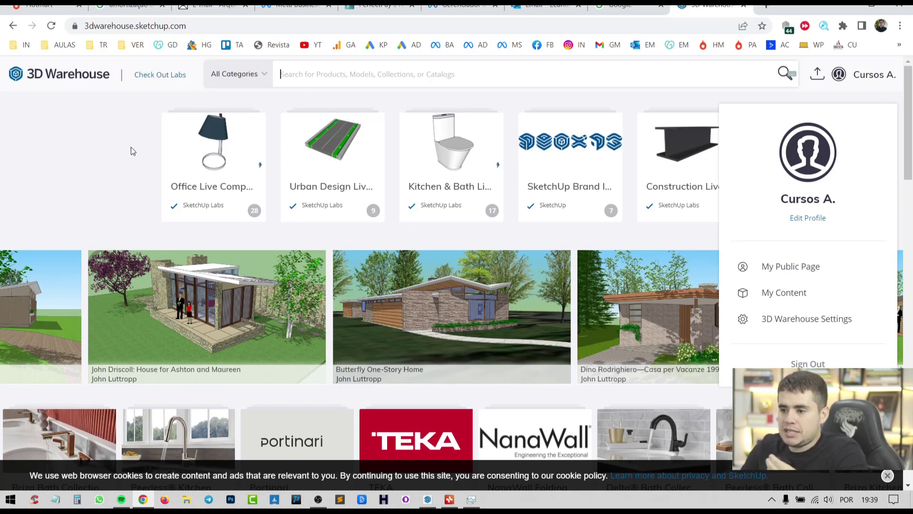
pyautogui.click(125, 161)
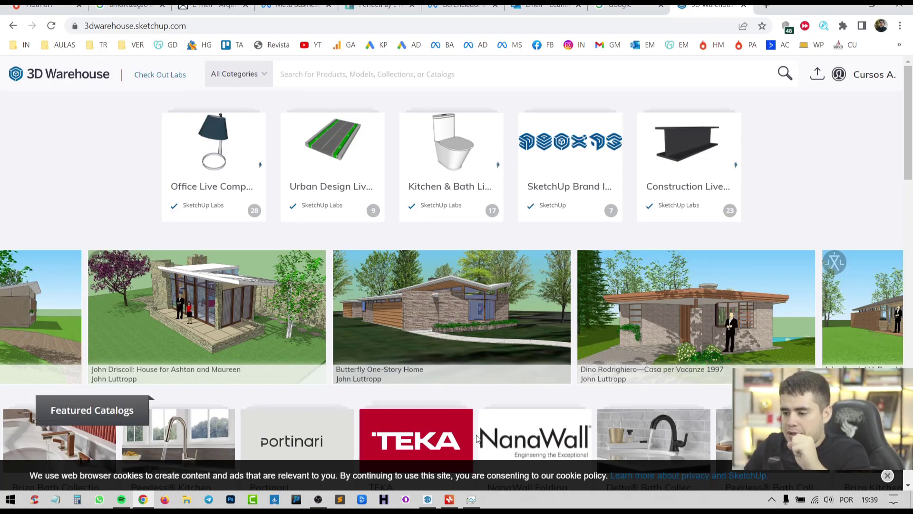
pyautogui.hotkey('alt', 'Tab')
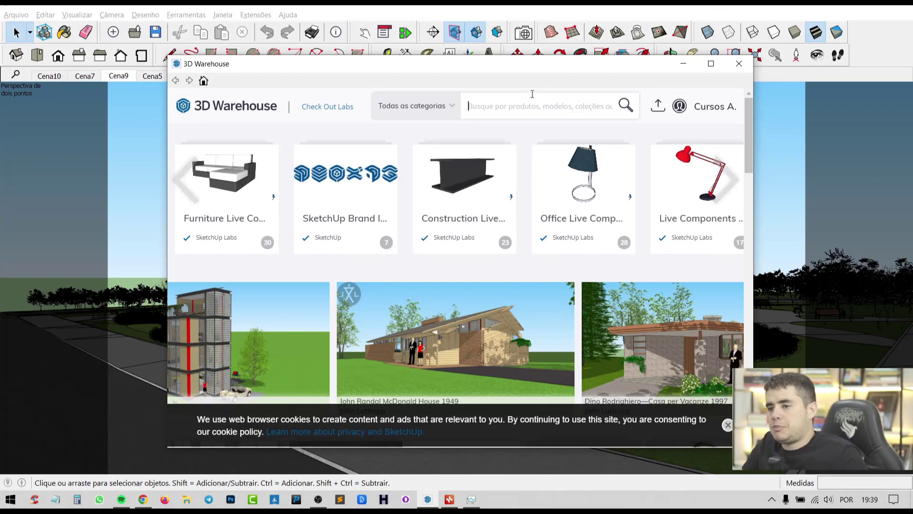
# Reposition the 3D Warehouse dialog and search it for 'arvores'.
pyautogui.moveTo(557, 67); pyautogui.dragTo(565, 60)
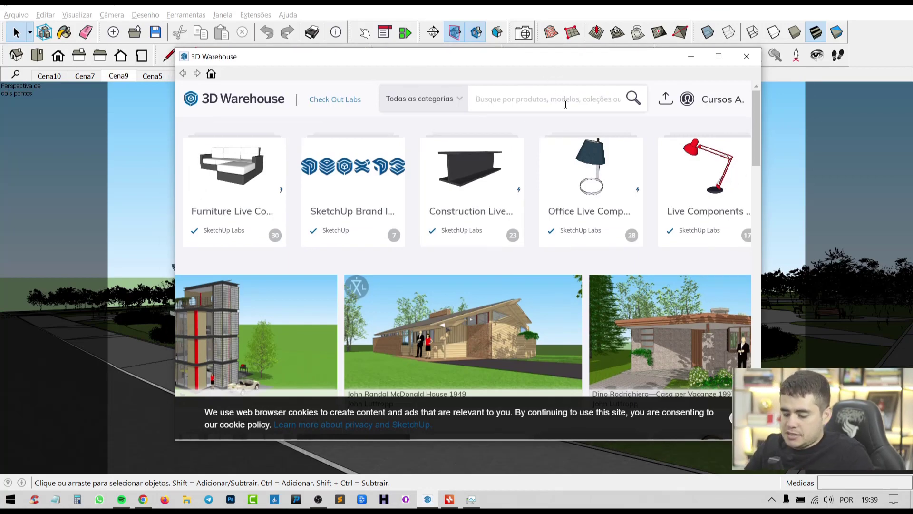
pyautogui.moveTo(487, 64); pyautogui.dragTo(511, 82)
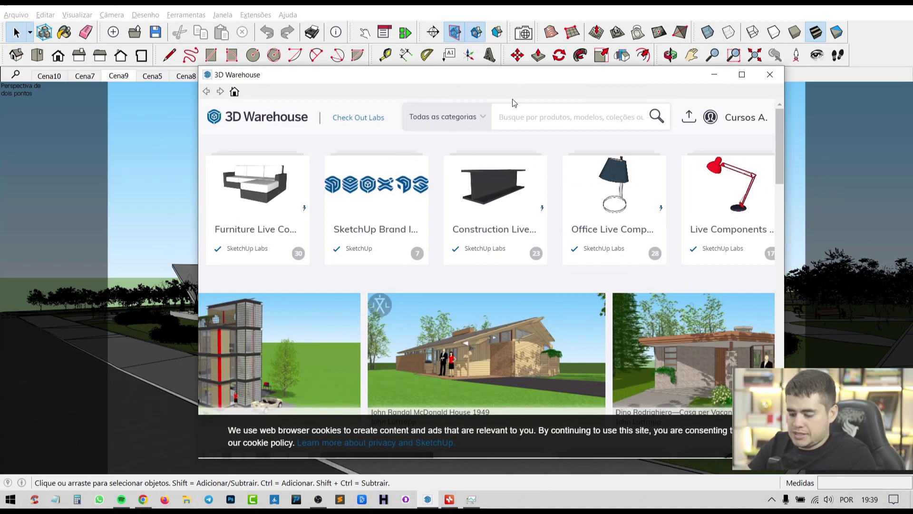
pyautogui.write('arvore')
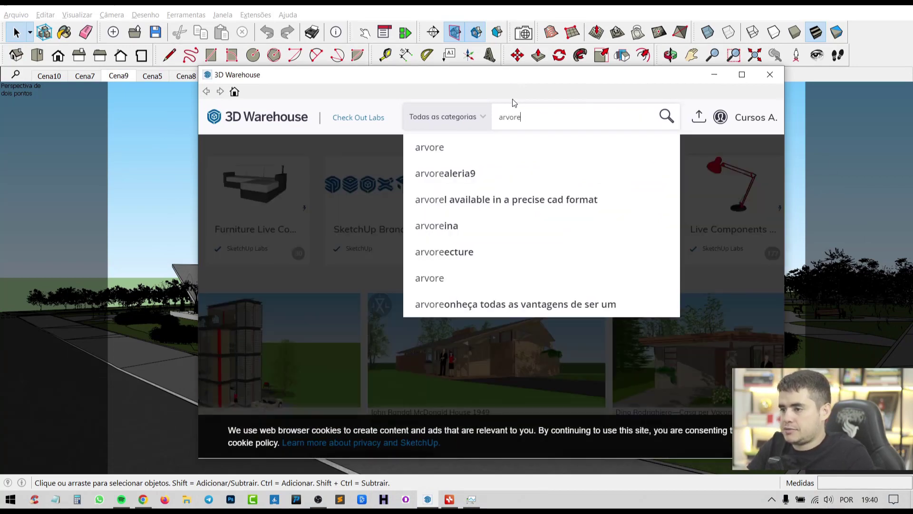
pyautogui.write('s')
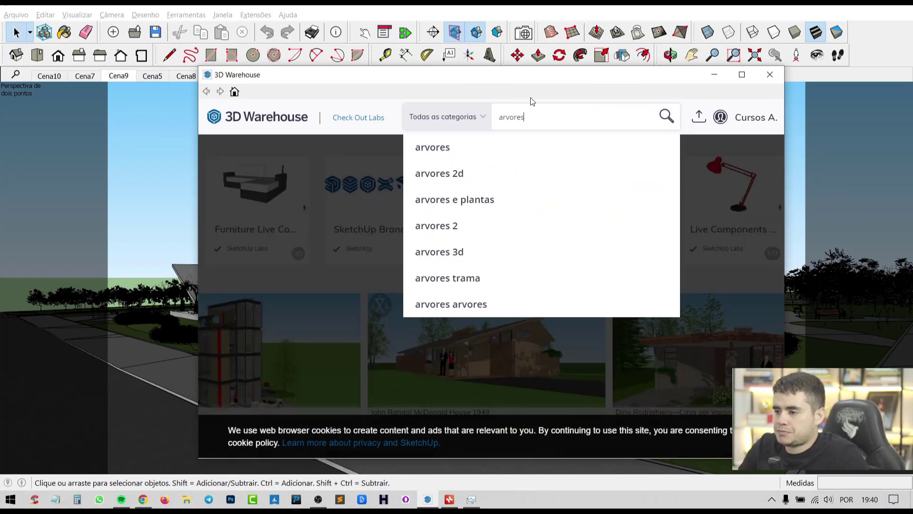
pyautogui.press('Return')
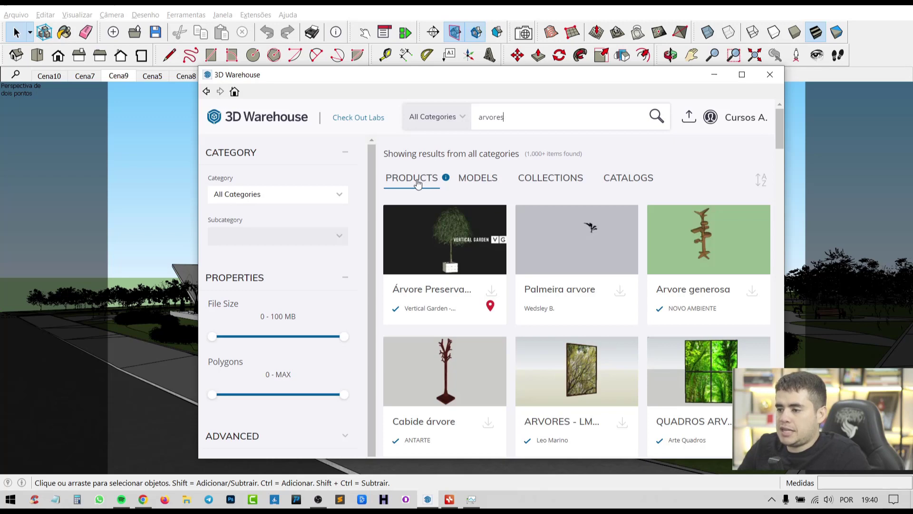
# Show Models results sorted by Likes and scroll through them.
pyautogui.click(484, 183)
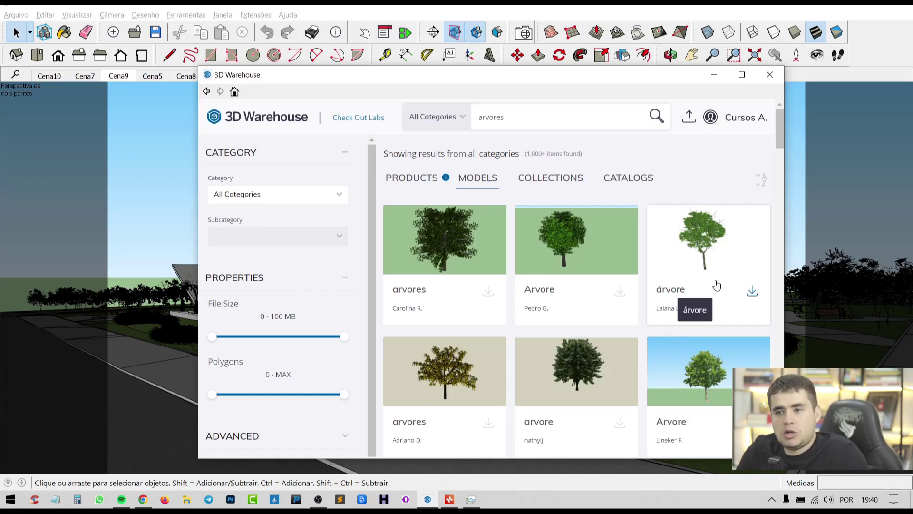
pyautogui.click(760, 179)
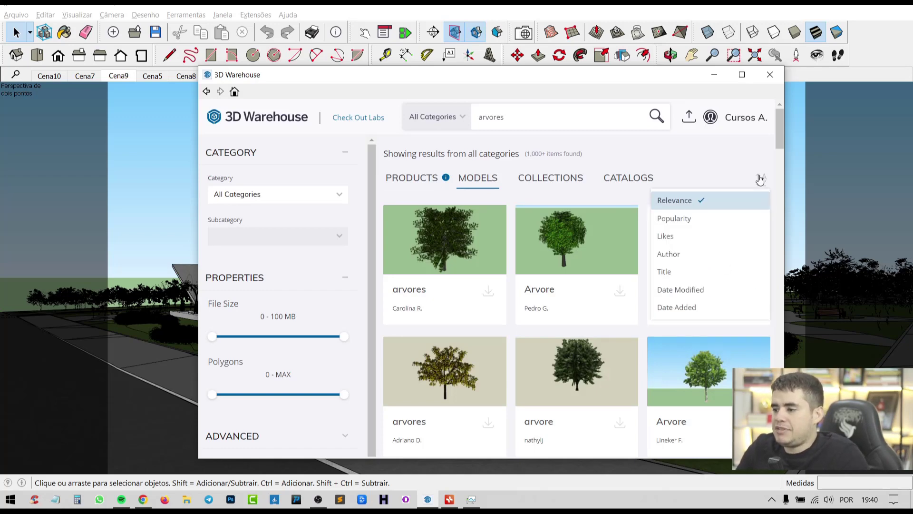
pyautogui.click(703, 237)
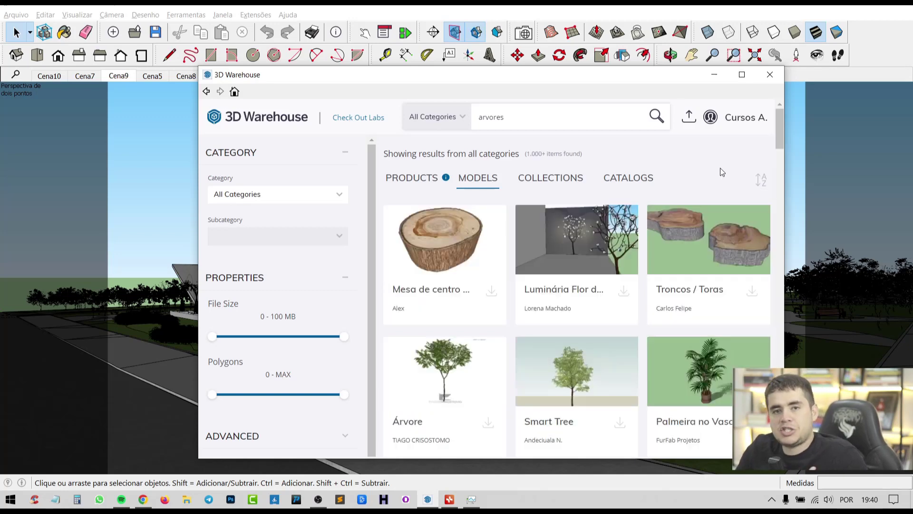
pyautogui.scroll(-3, 674, 272)
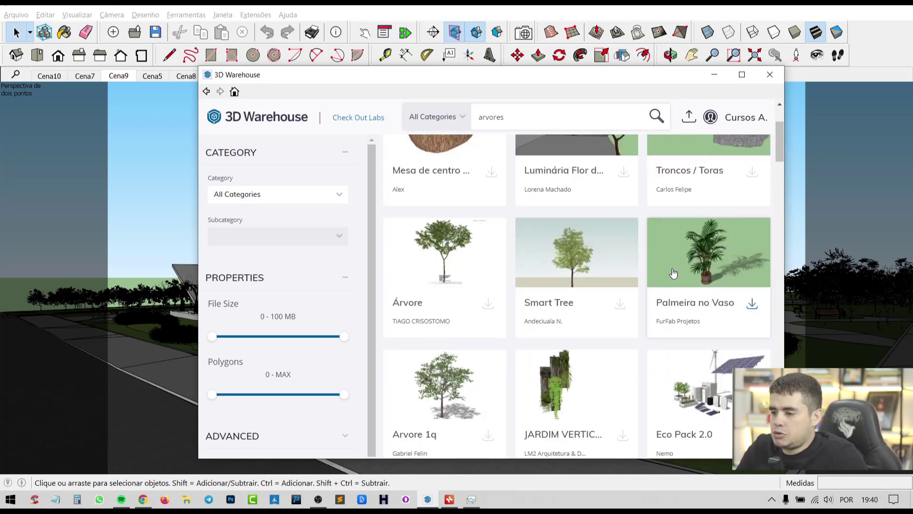
pyautogui.scroll(-3, 673, 272)
pyautogui.scroll(3, 609, 242)
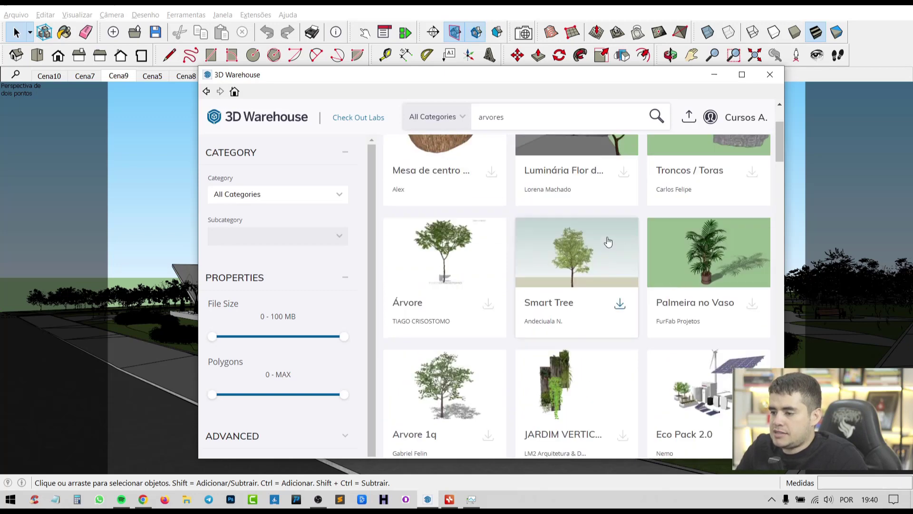
pyautogui.scroll(-3, 616, 278)
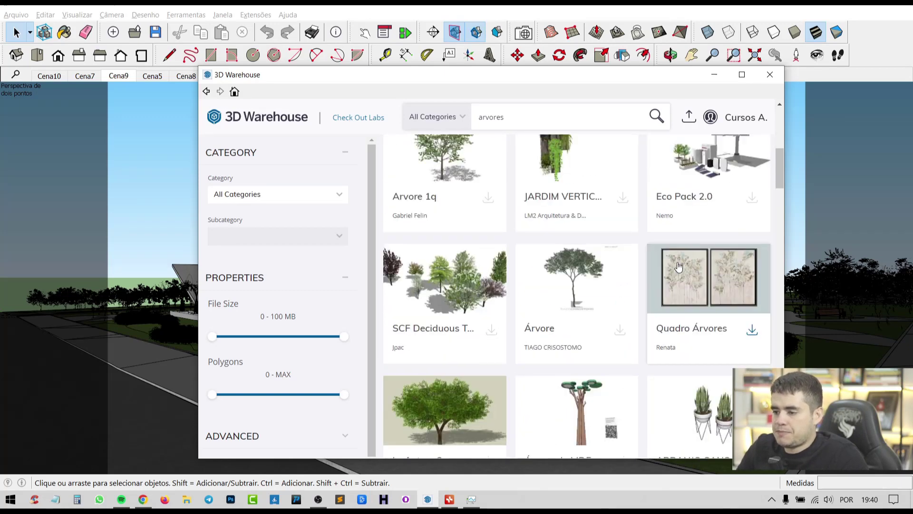
pyautogui.scroll(-3, 680, 267)
pyautogui.scroll(2, 697, 265)
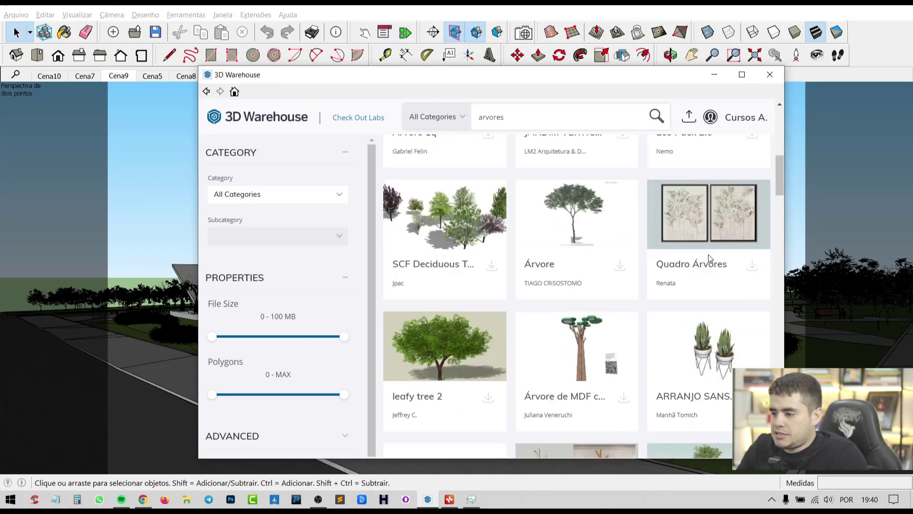
pyautogui.scroll(4, 709, 255)
# Try sorting the tree models by Popularity, then revert the sort to Likes.
pyautogui.click(760, 180)
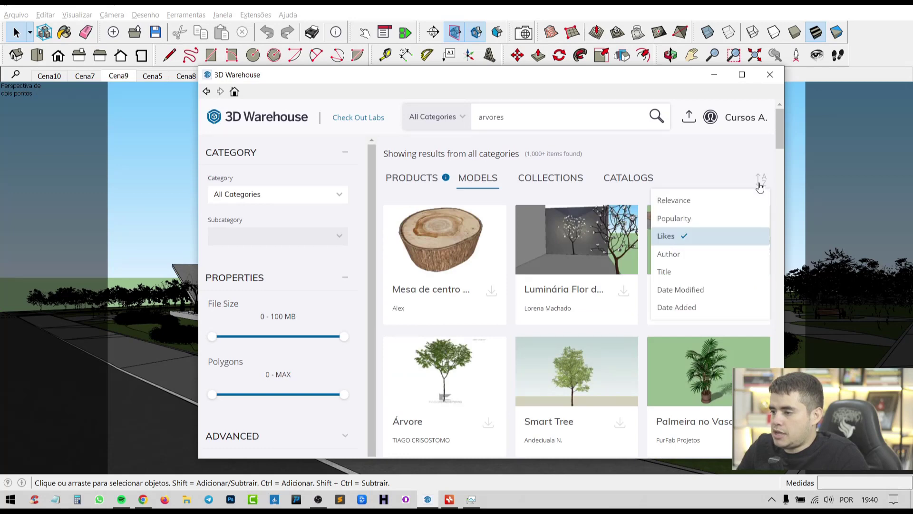
pyautogui.click(701, 217)
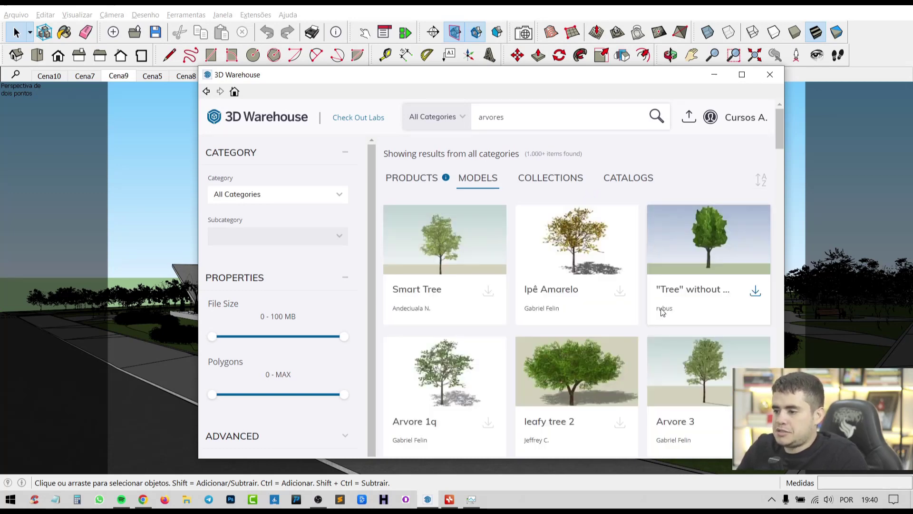
pyautogui.scroll(-1, 666, 295)
pyautogui.scroll(-1, 675, 305)
pyautogui.scroll(2, 687, 286)
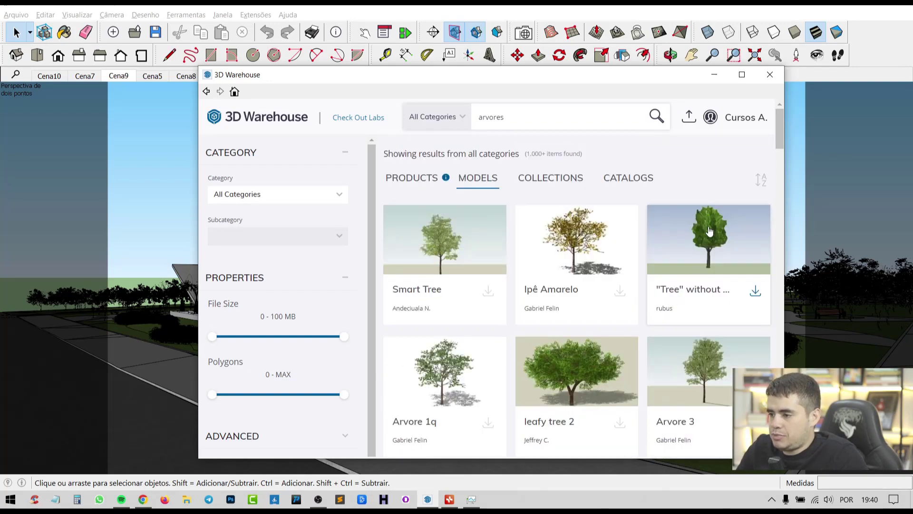
pyautogui.scroll(-2, 709, 233)
pyautogui.scroll(-4, 705, 241)
pyautogui.scroll(-3, 713, 257)
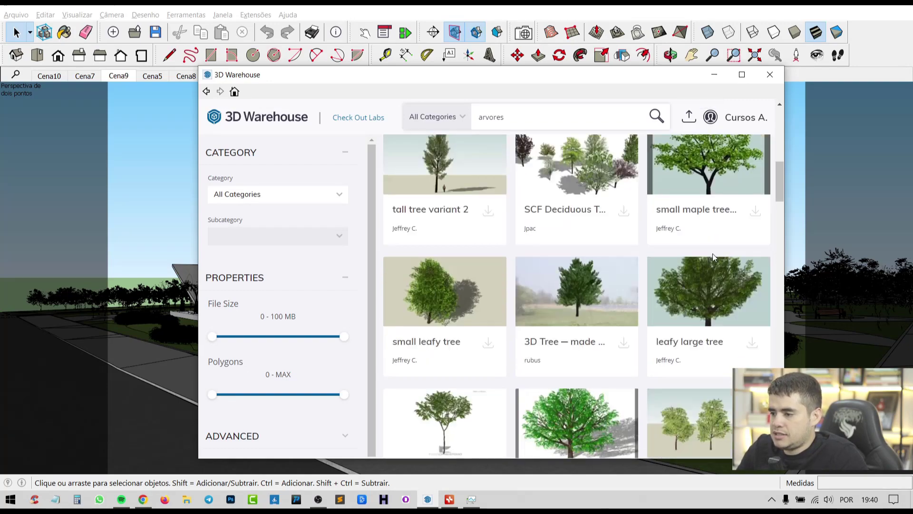
pyautogui.scroll(5, 716, 254)
pyautogui.scroll(3, 756, 189)
pyautogui.click(760, 179)
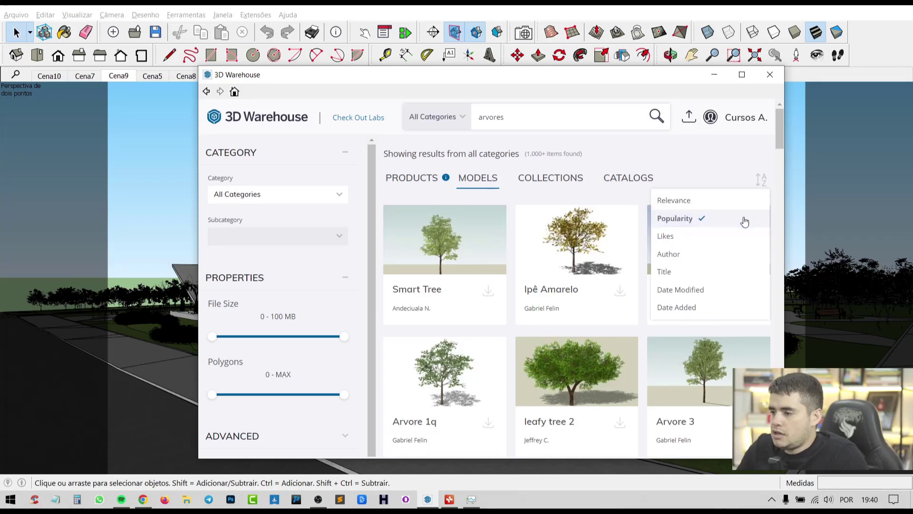
pyautogui.click(685, 245)
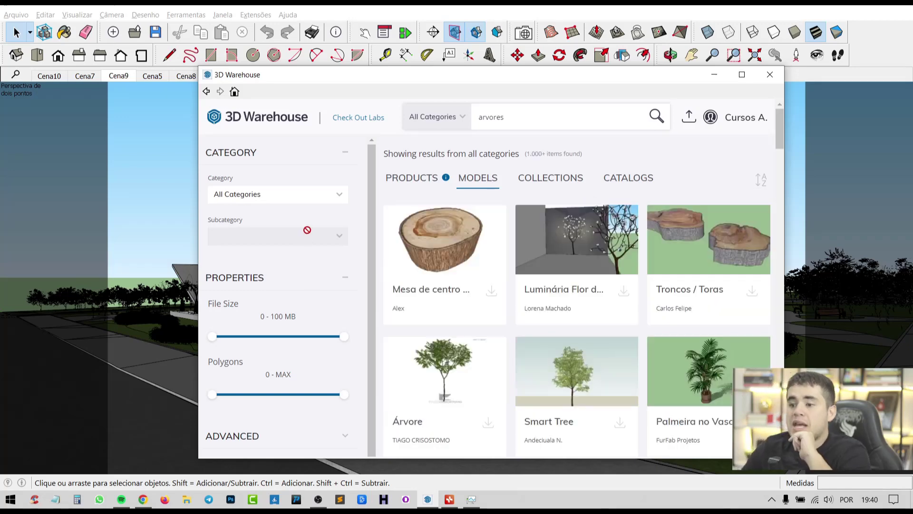
# Glance at the category list, then expand the ADVANCED search filters.
pyautogui.click(322, 198)
pyautogui.click(327, 191)
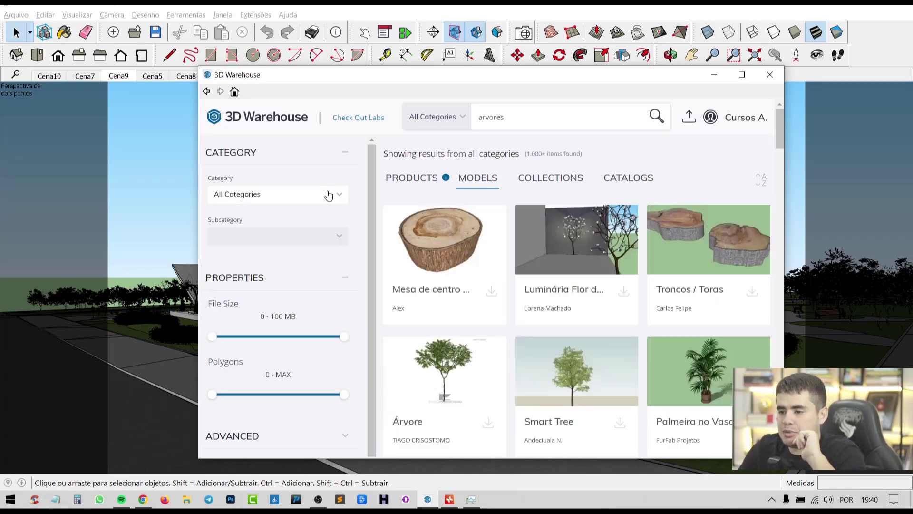
pyautogui.scroll(-1, 332, 286)
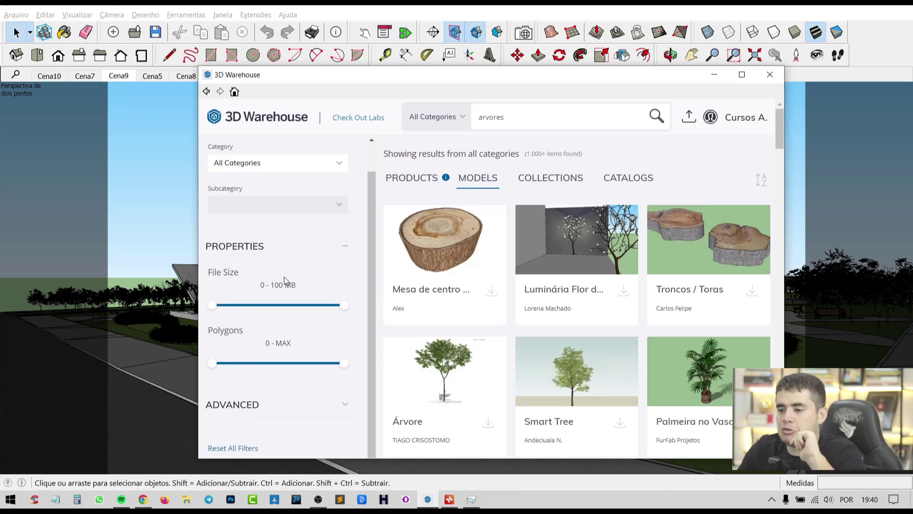
pyautogui.scroll(-3, 303, 341)
pyautogui.click(281, 403)
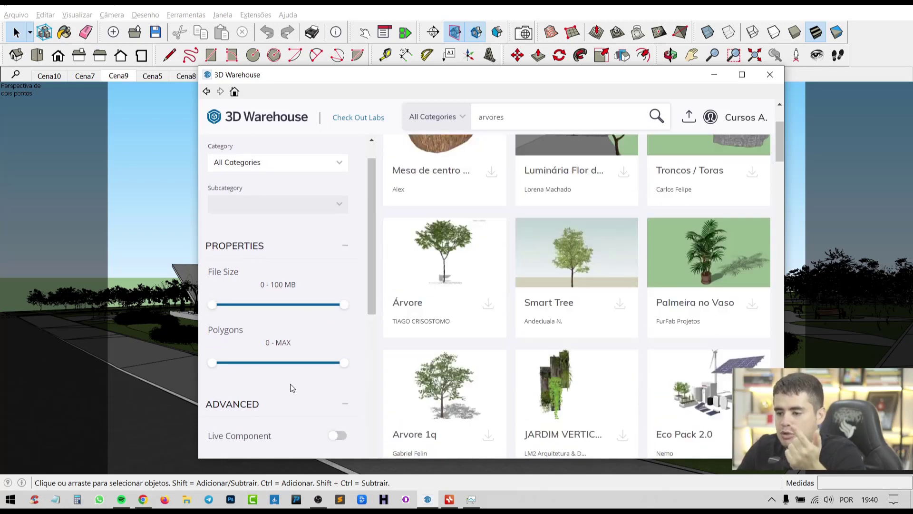
pyautogui.scroll(-3, 290, 384)
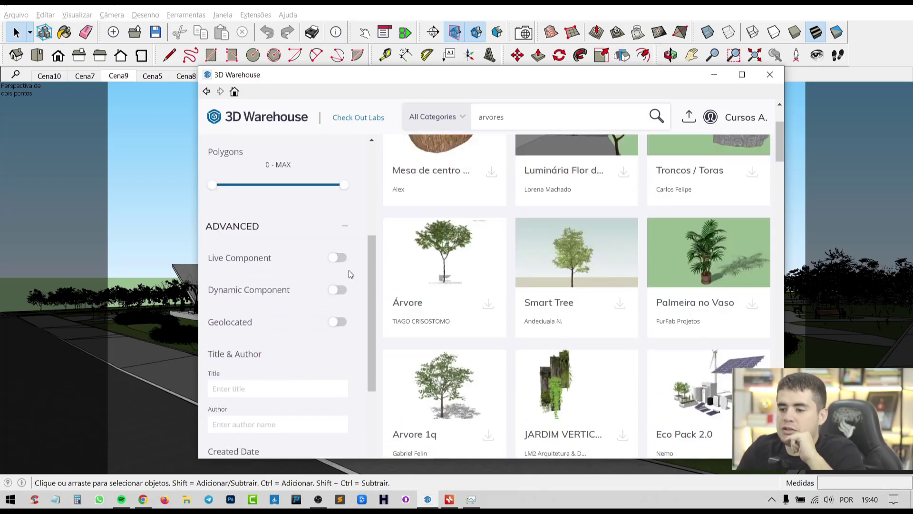
pyautogui.scroll(-3, 307, 314)
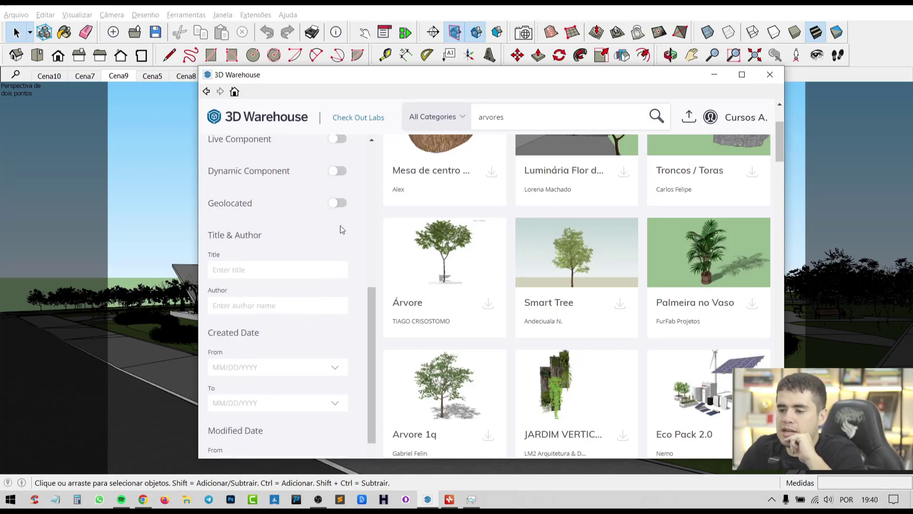
pyautogui.scroll(-2, 326, 267)
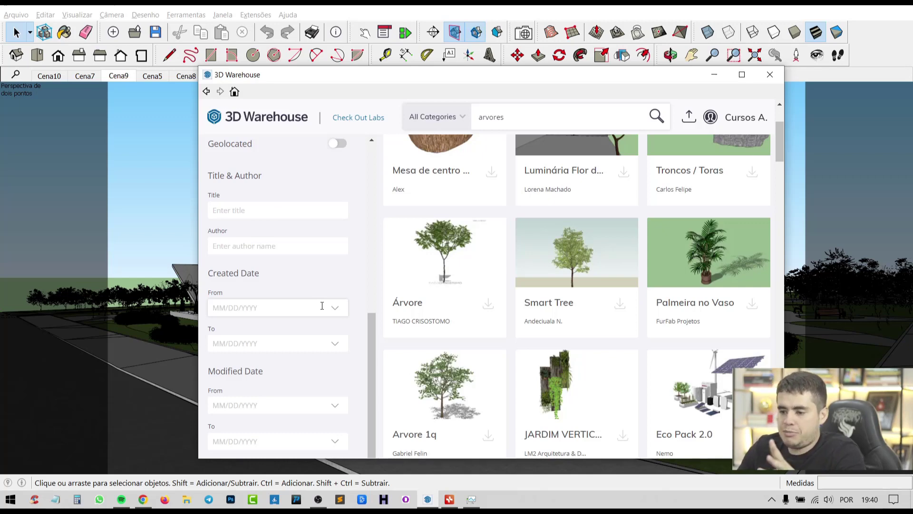
# Scroll through the arvores tree models and download the Smart Tree.
pyautogui.scroll(3, 617, 304)
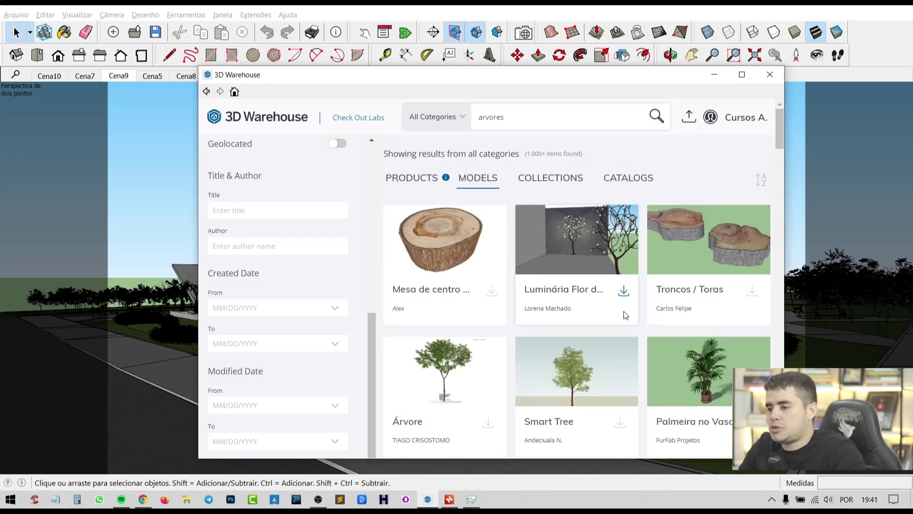
pyautogui.scroll(-5, 625, 315)
pyautogui.scroll(-5, 625, 315)
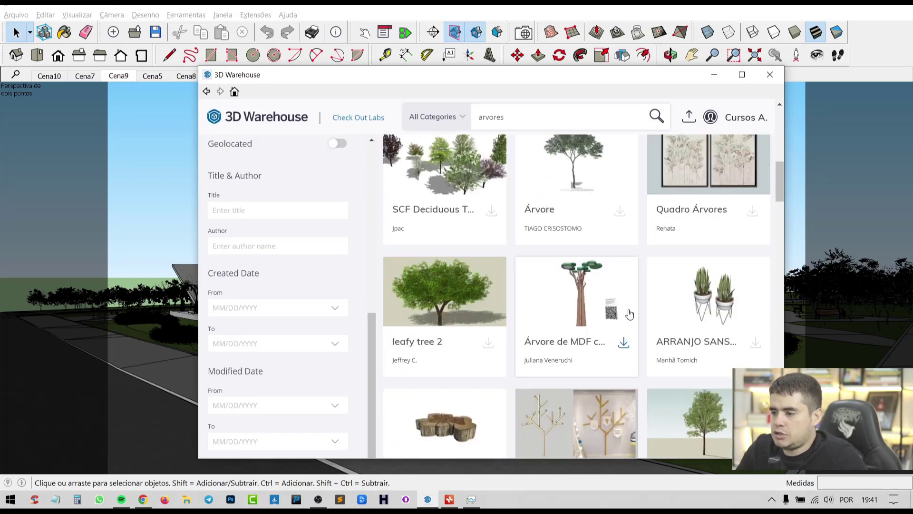
pyautogui.scroll(-2, 636, 311)
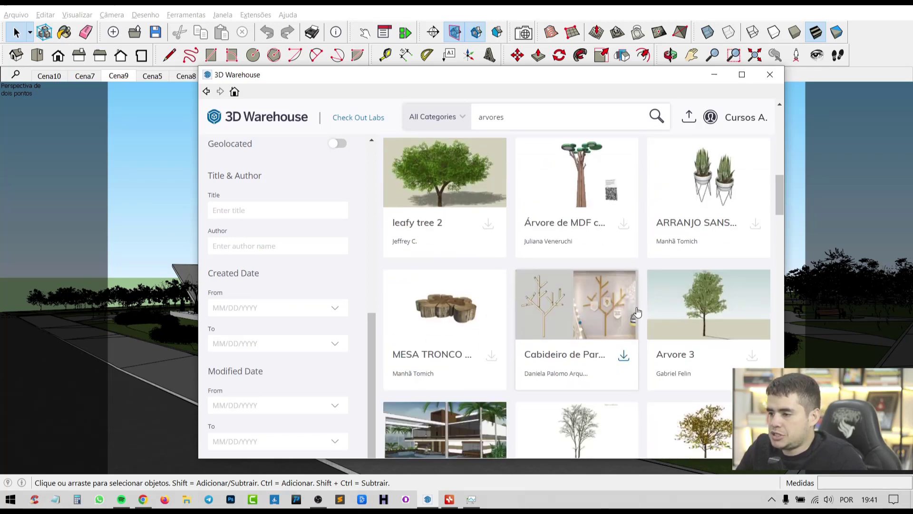
pyautogui.scroll(-2, 719, 218)
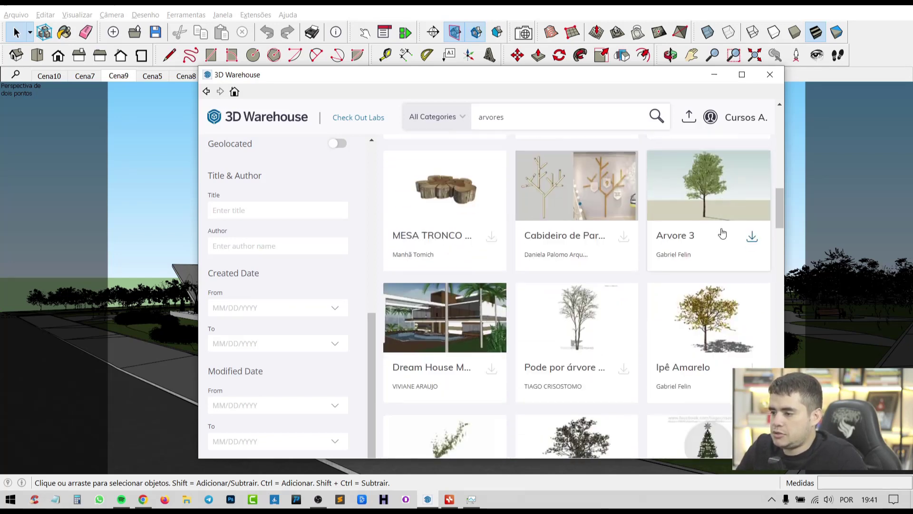
pyautogui.scroll(-3, 695, 257)
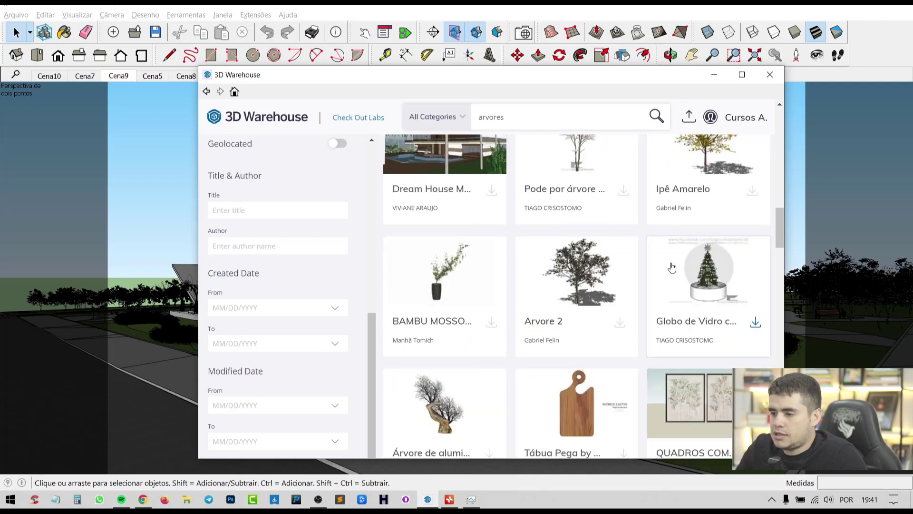
pyautogui.scroll(-3, 665, 265)
pyautogui.scroll(5, 646, 270)
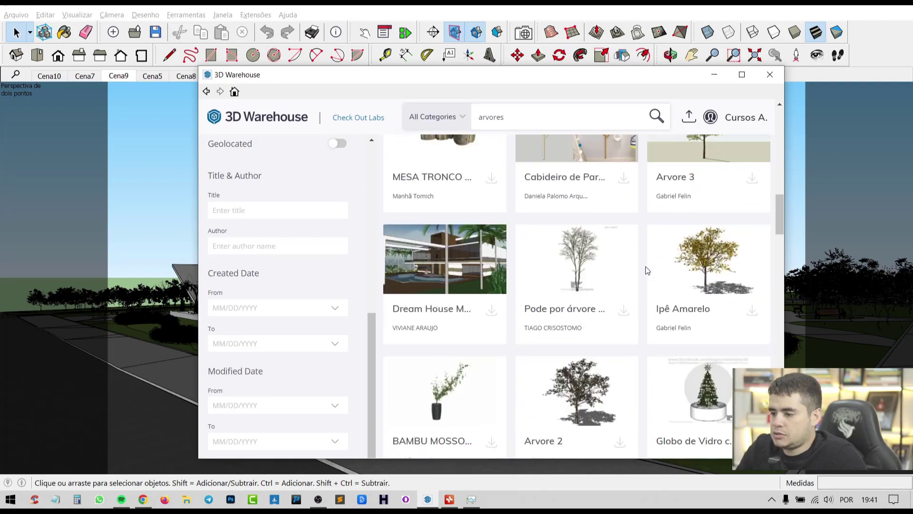
pyautogui.scroll(4, 646, 270)
pyautogui.scroll(5, 645, 271)
pyautogui.scroll(3, 645, 271)
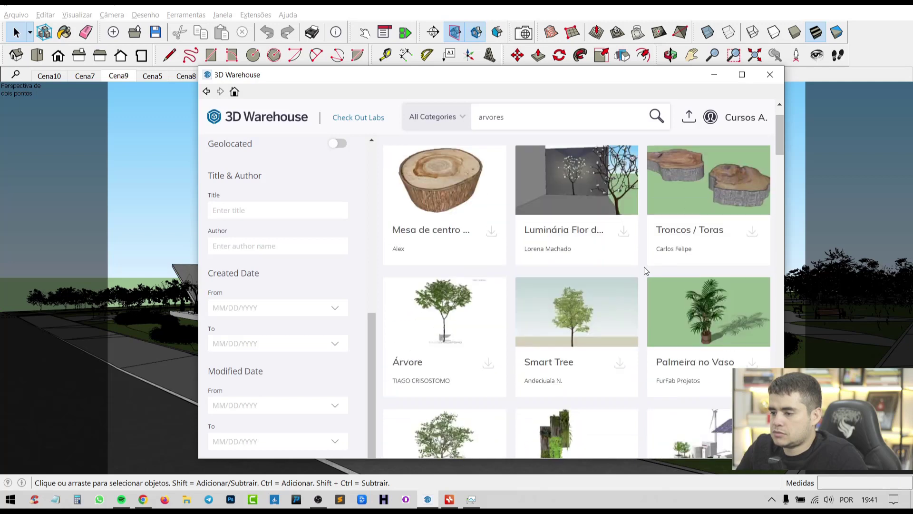
pyautogui.click(619, 367)
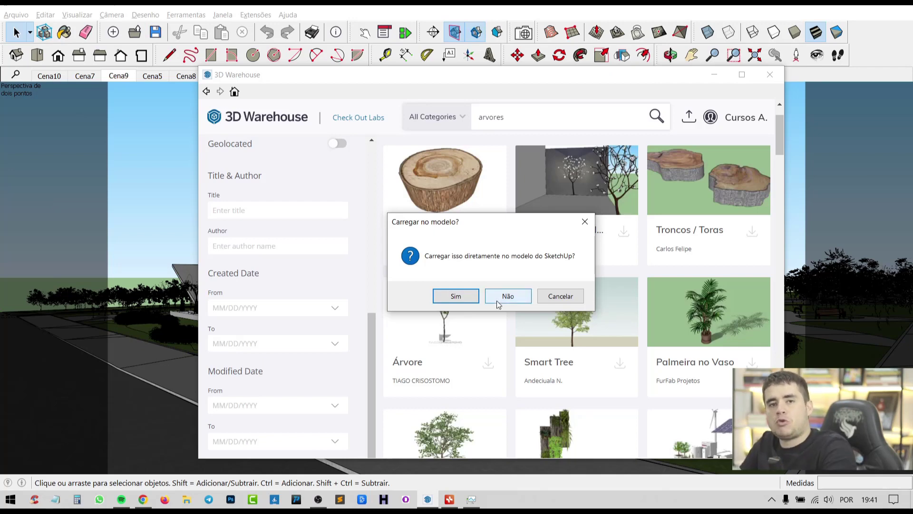
# Load the Smart Tree into the model and move it to the church's right corner.
pyautogui.click(454, 297)
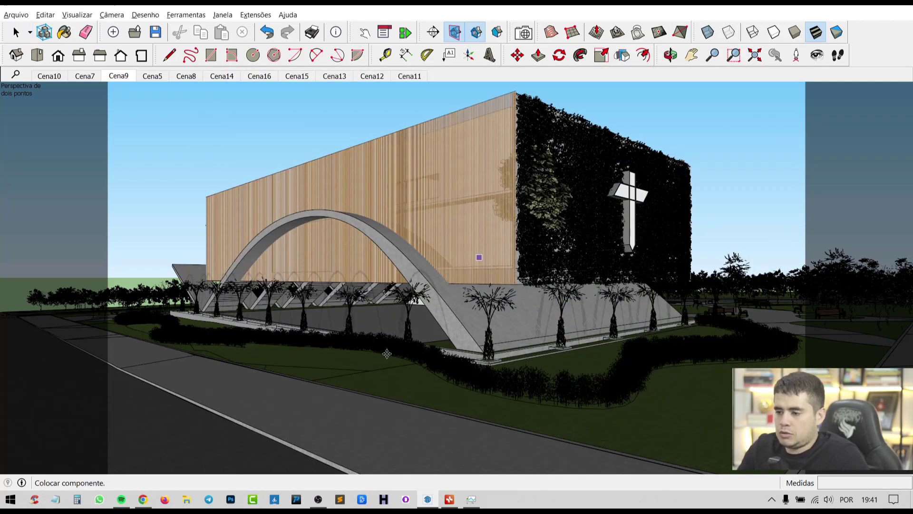
pyautogui.click(296, 387)
pyautogui.press('m')
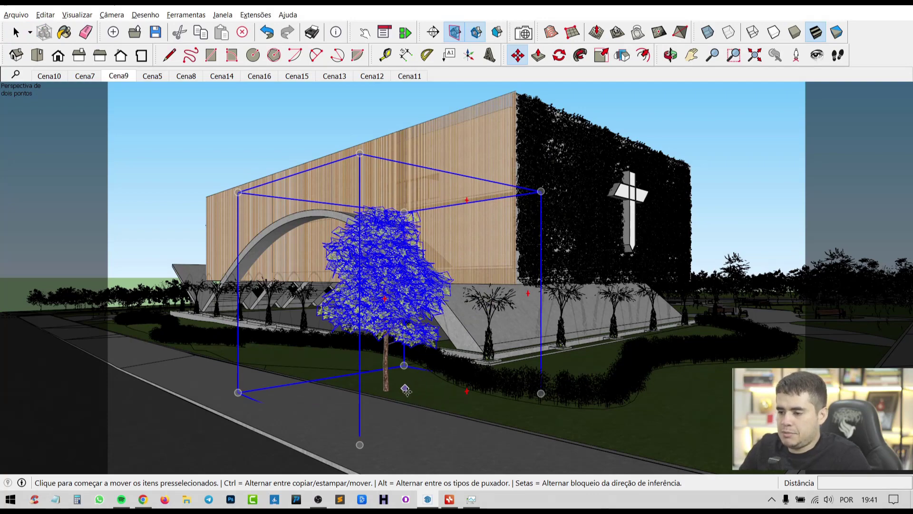
pyautogui.click(405, 389)
pyautogui.click(735, 389)
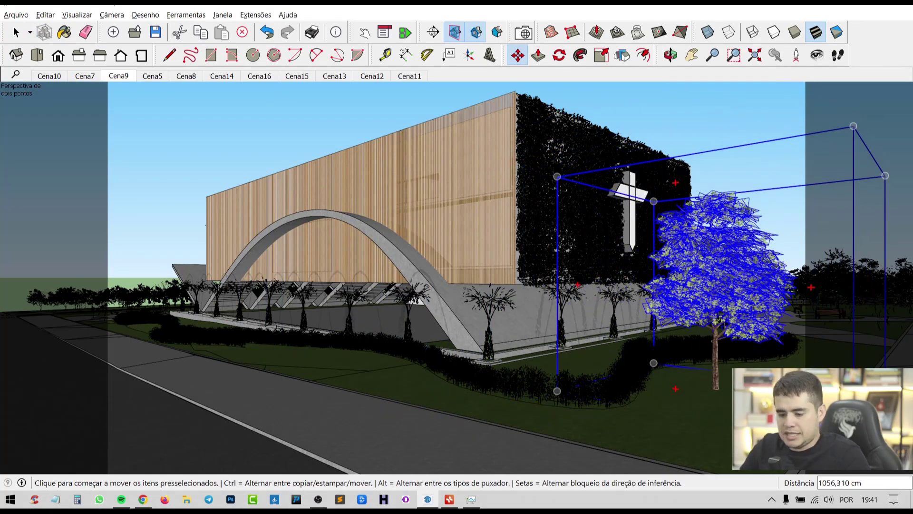
# Place a copy of the tree in front of the arch, leaving its size unchanged.
pyautogui.press('ctrl')
pyautogui.click(591, 394)
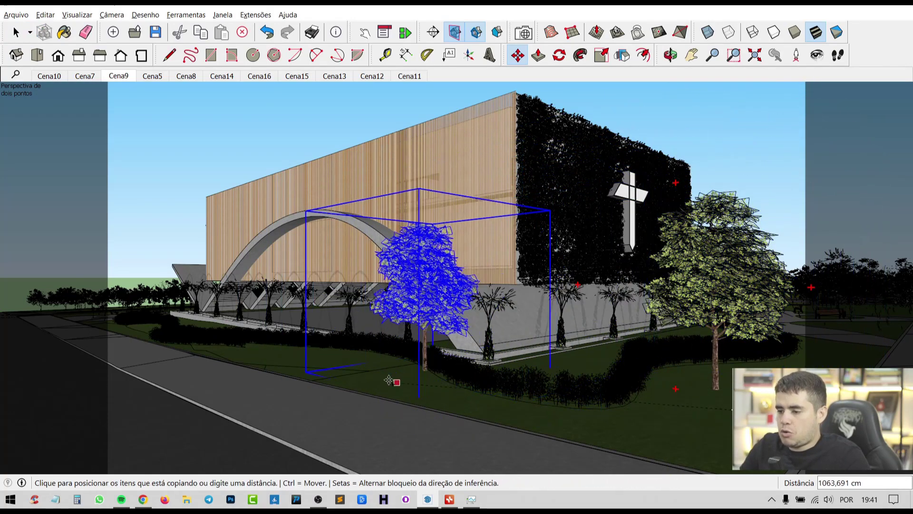
pyautogui.click(371, 377)
pyautogui.click(403, 376)
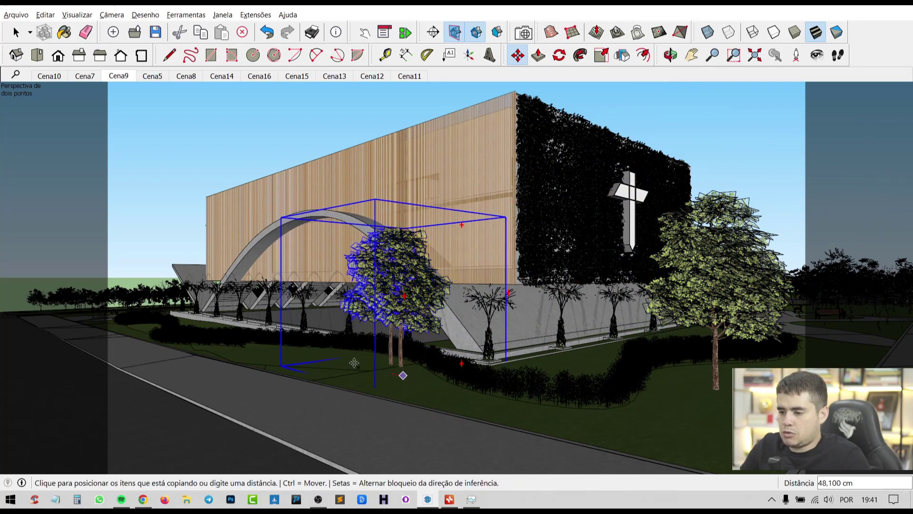
pyautogui.press('space')
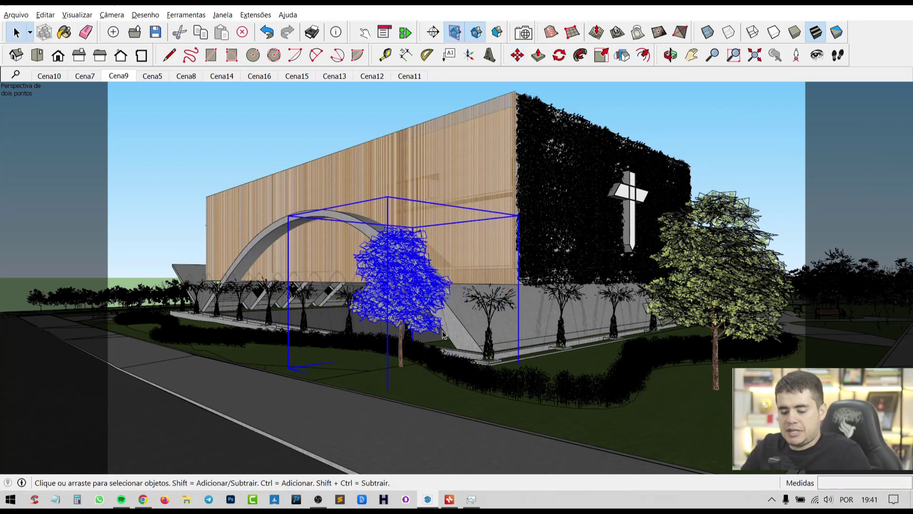
pyautogui.press('s')
pyautogui.click(518, 215)
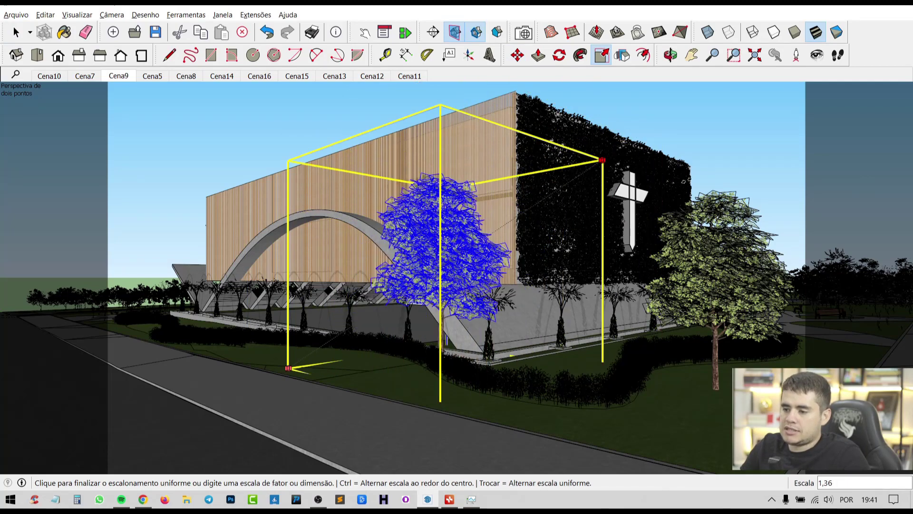
pyautogui.press('space')
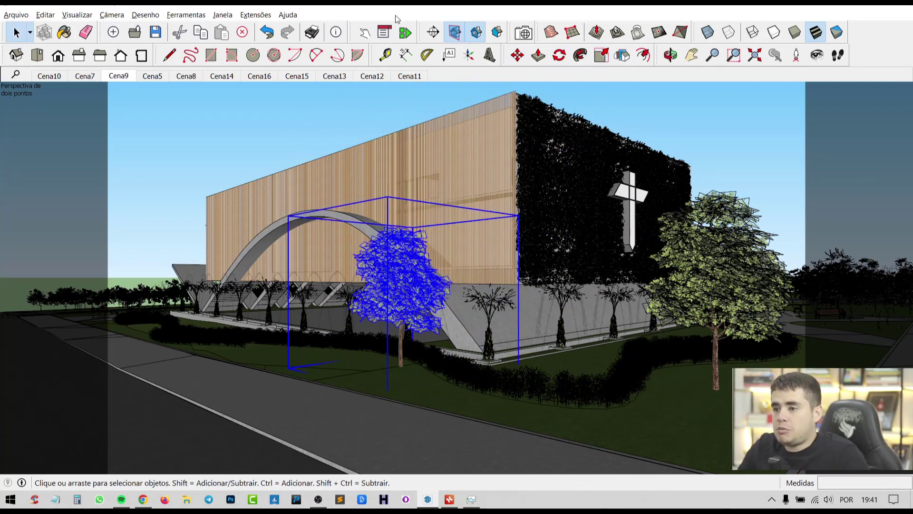
# Reopen 3D Warehouse and run a search for vehicle models ('carro').
pyautogui.click(222, 15)
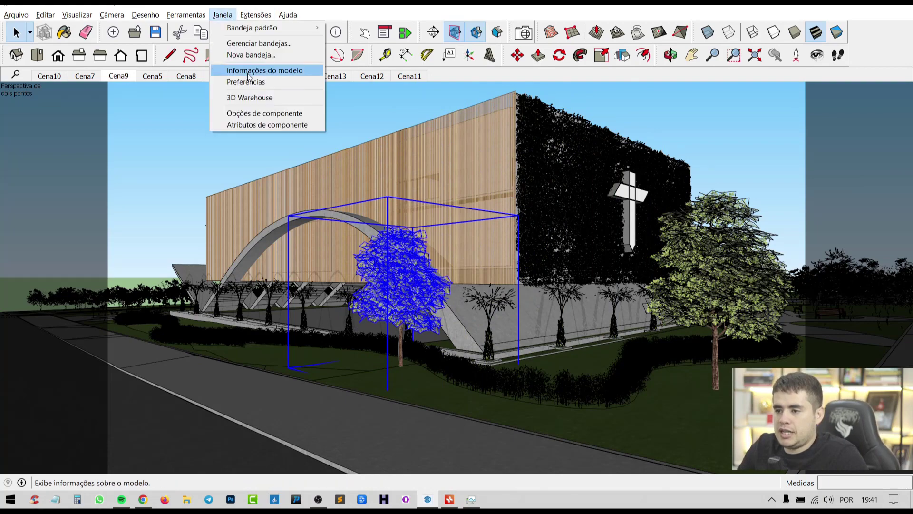
pyautogui.click(258, 99)
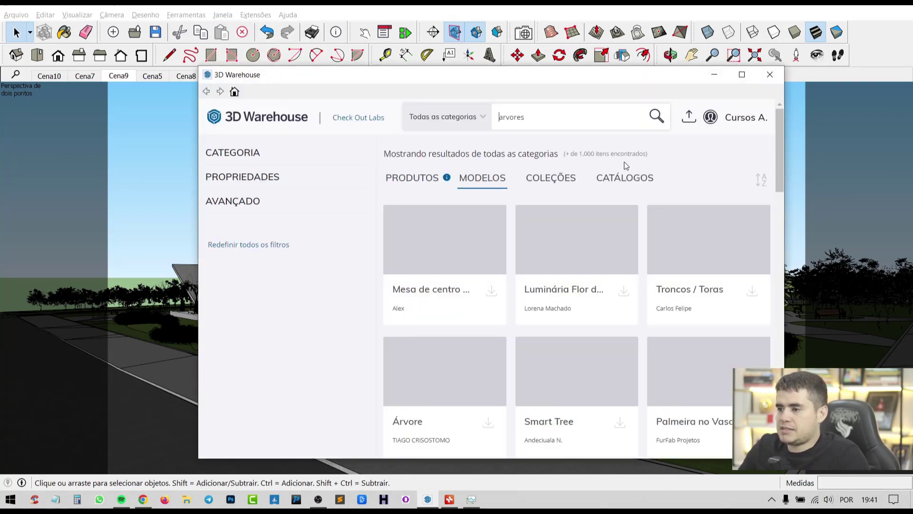
pyautogui.click(576, 120)
pyautogui.write('carro')
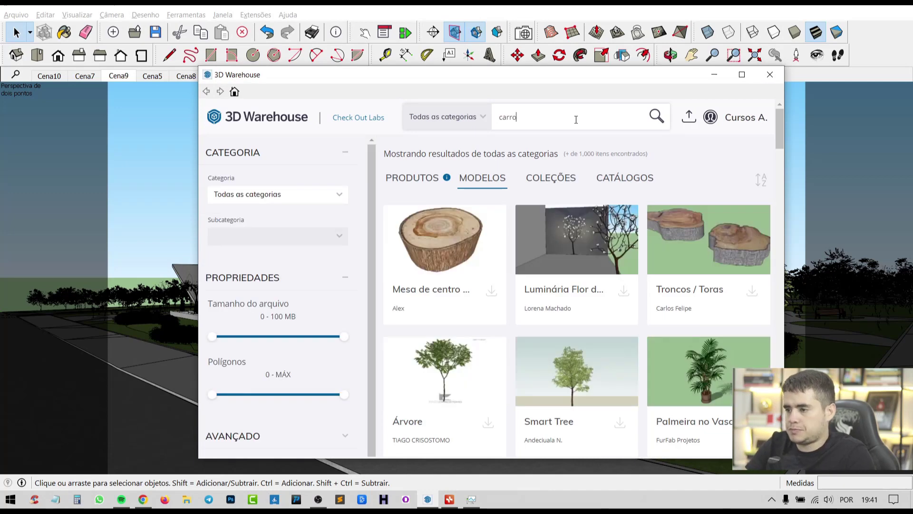
pyautogui.press('Return')
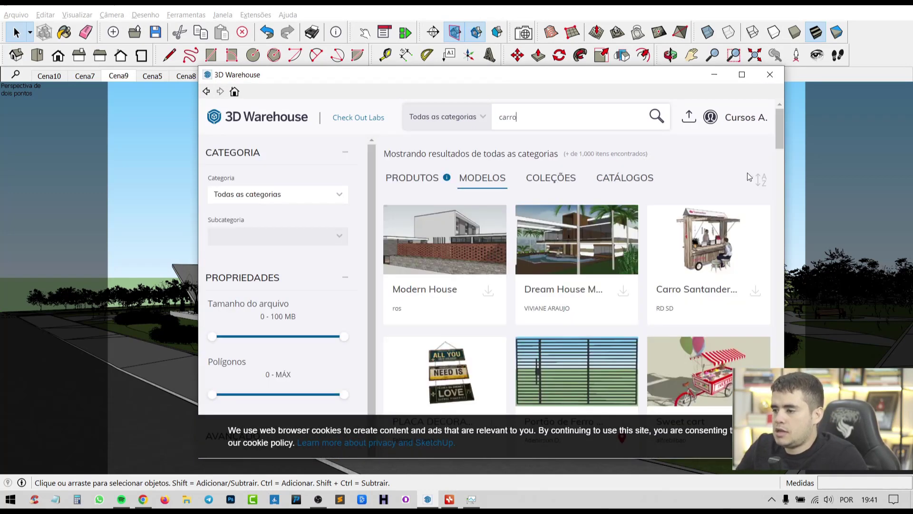
# Browse the car results and open the black CARRO HYUNDAI model's details.
pyautogui.click(760, 181)
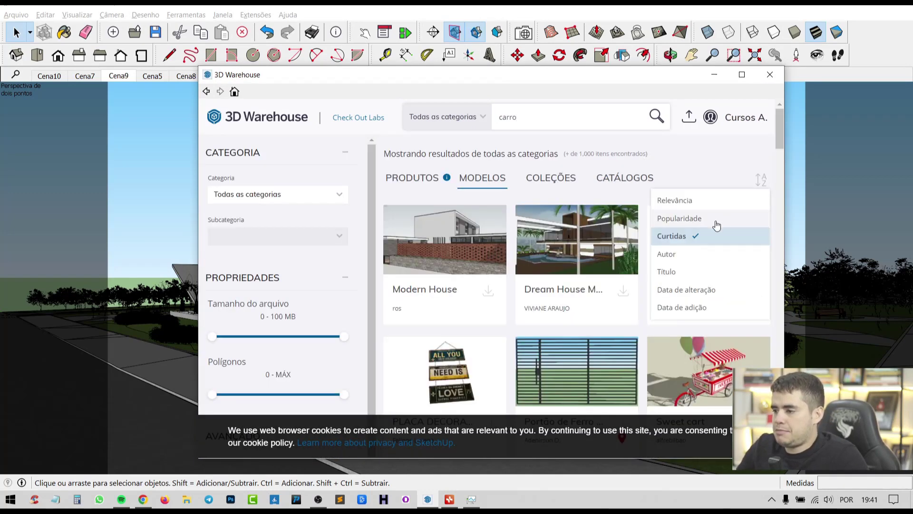
pyautogui.click(716, 166)
pyautogui.scroll(-1, 711, 214)
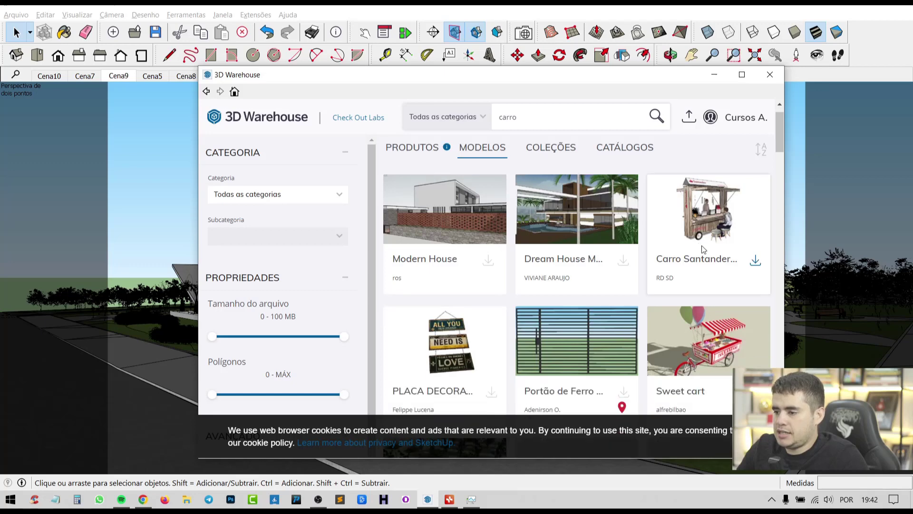
pyautogui.scroll(-2, 711, 229)
pyautogui.scroll(-2, 708, 246)
pyautogui.scroll(3, 711, 247)
pyautogui.scroll(1, 732, 261)
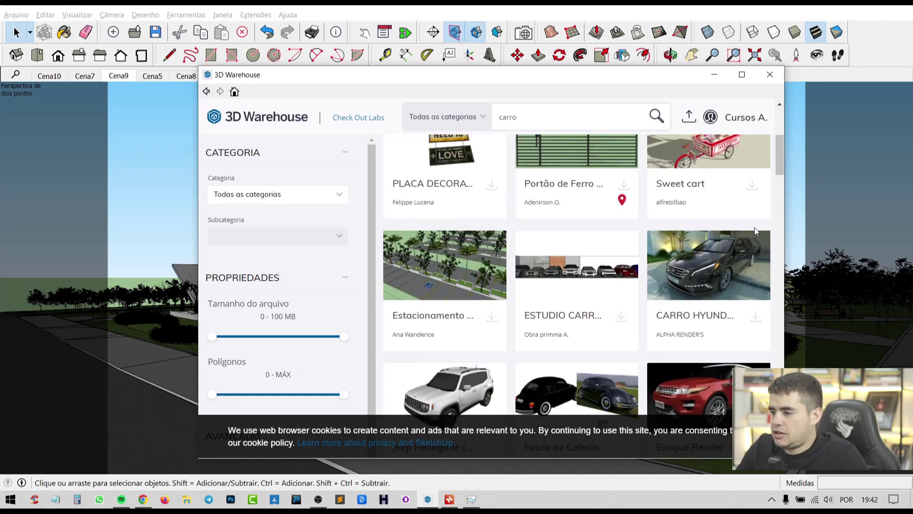
pyautogui.click(748, 269)
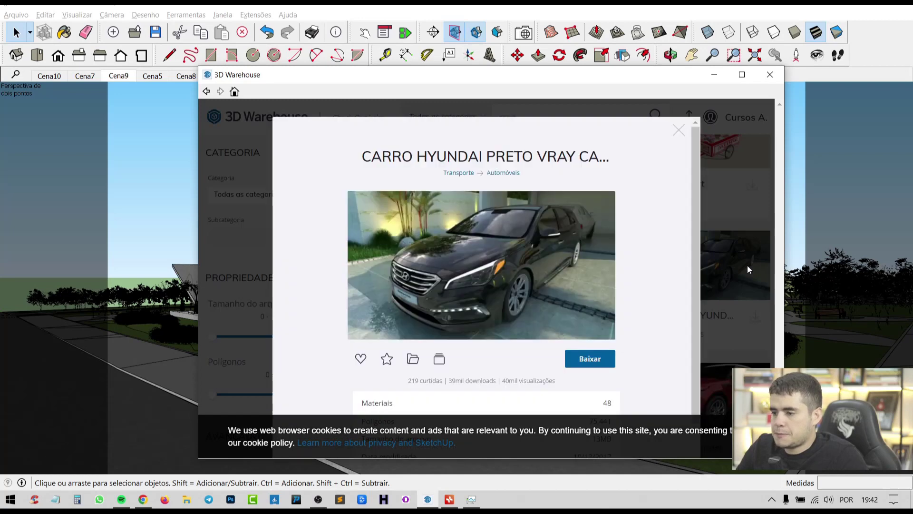
# Download the Hyundai car to the Desktop as HIUNDAY+01 instead of loading it, then close 3D Warehouse.
pyautogui.scroll(-1, 598, 270)
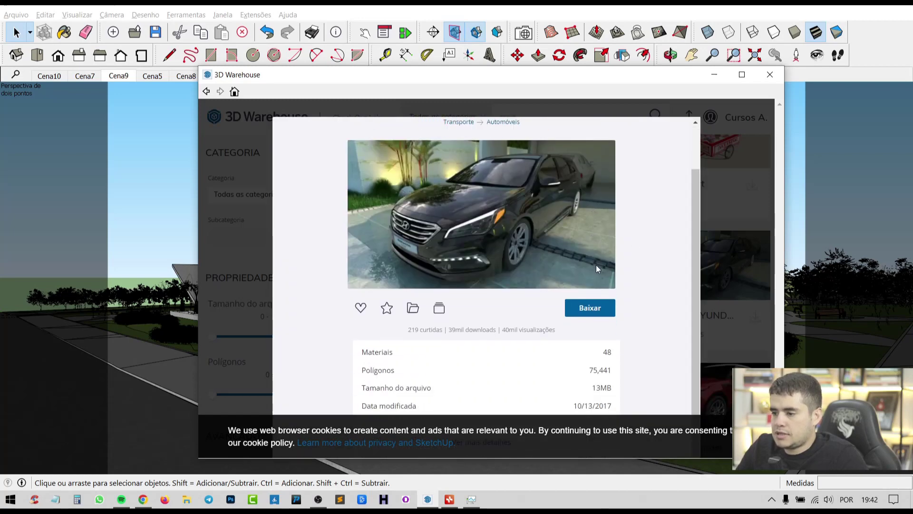
pyautogui.click(602, 306)
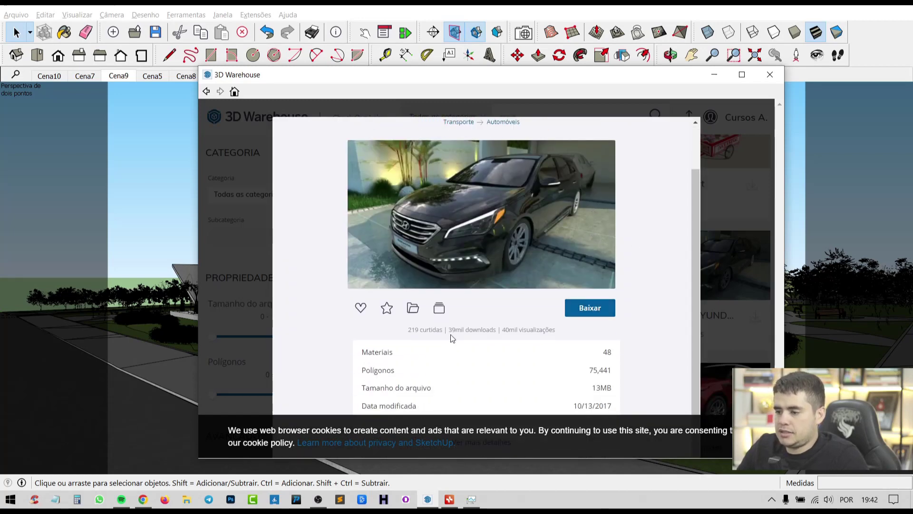
pyautogui.click(586, 309)
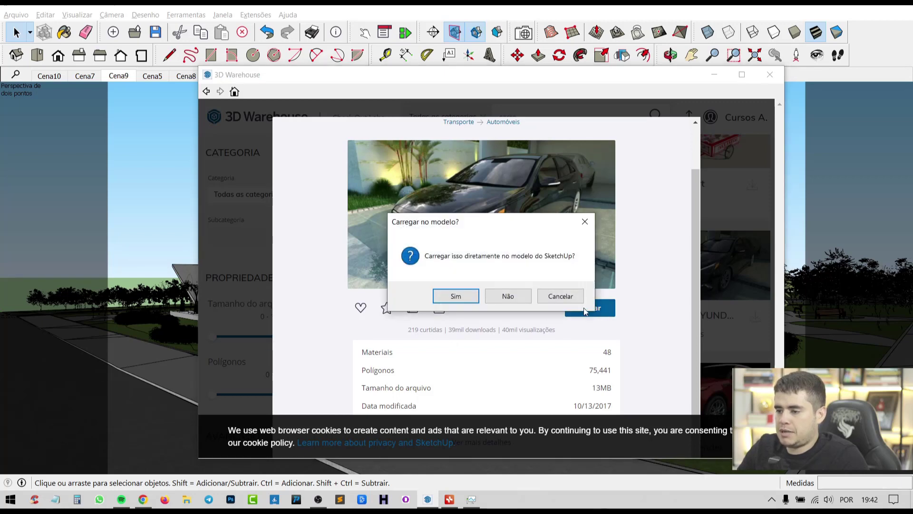
pyautogui.click(509, 294)
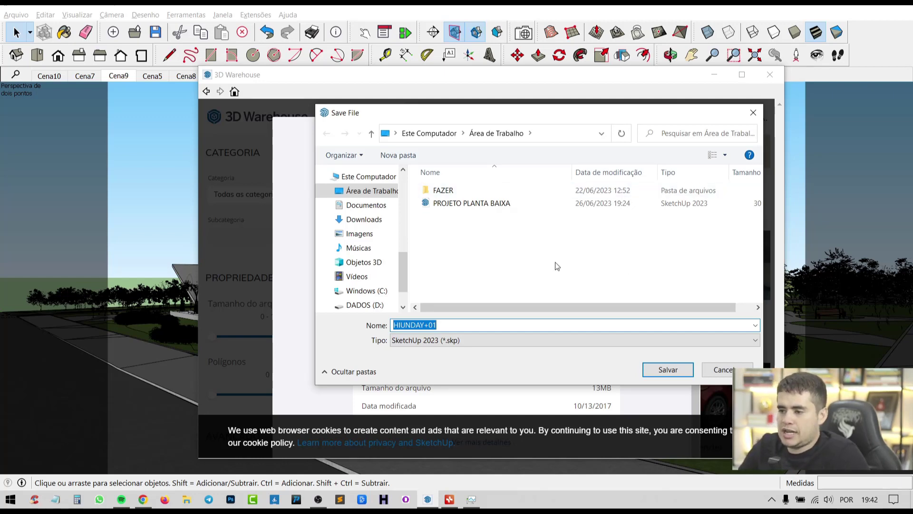
pyautogui.click(659, 365)
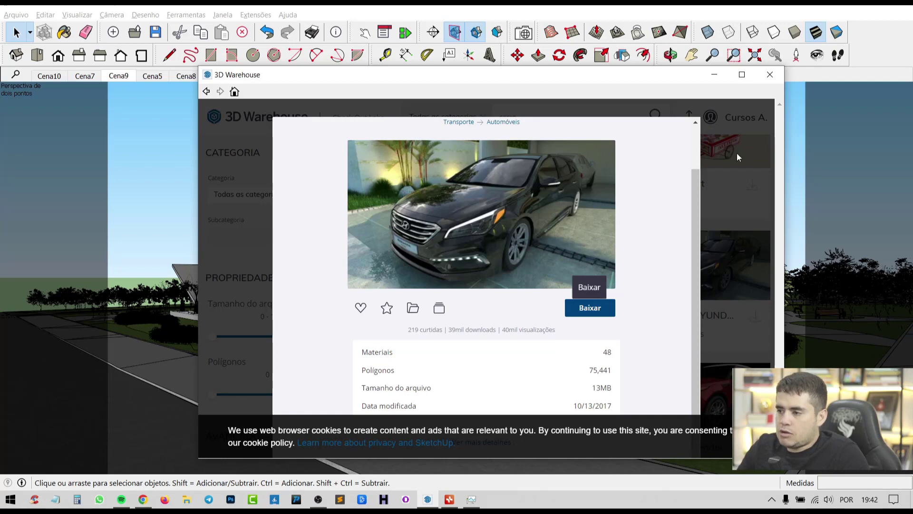
pyautogui.click(766, 82)
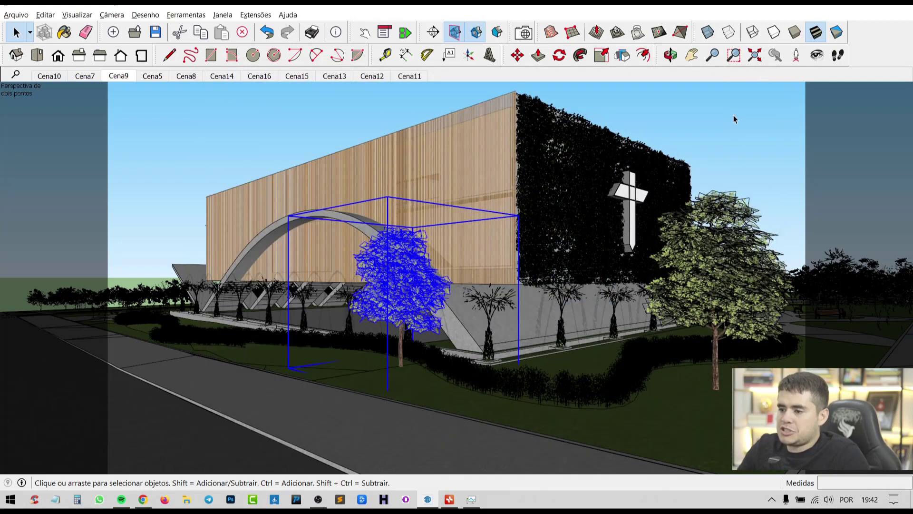
# Clear the tree selection and import the HIUNDAY+01 file from the Desktop via Arquivo > Importar.
pyautogui.click(716, 147)
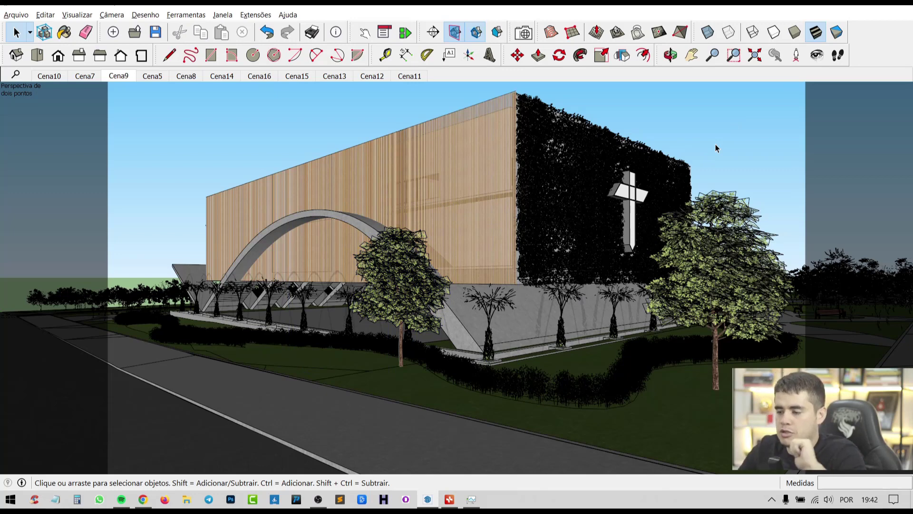
pyautogui.click(17, 15)
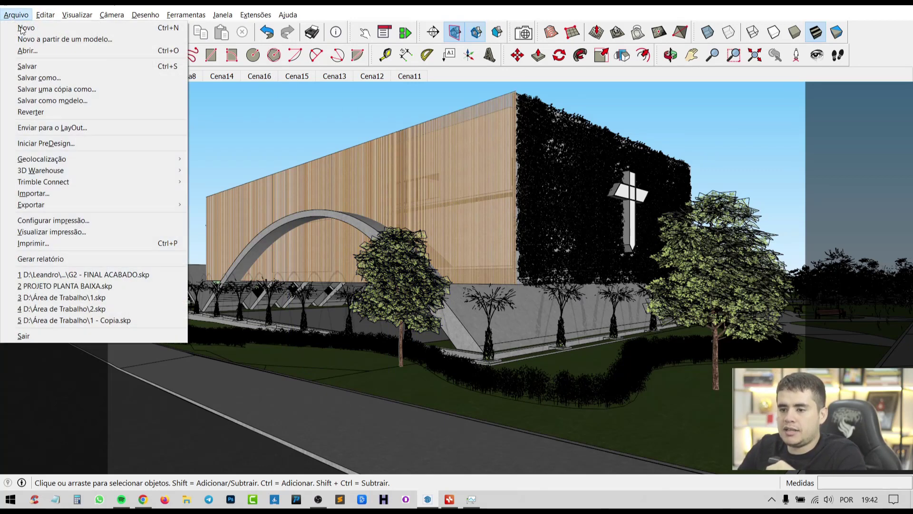
pyautogui.press('Escape')
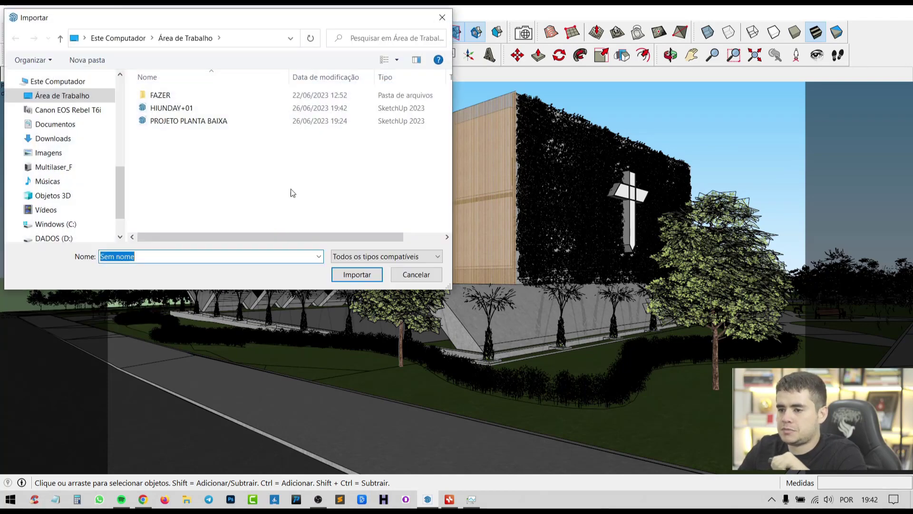
pyautogui.click(184, 109)
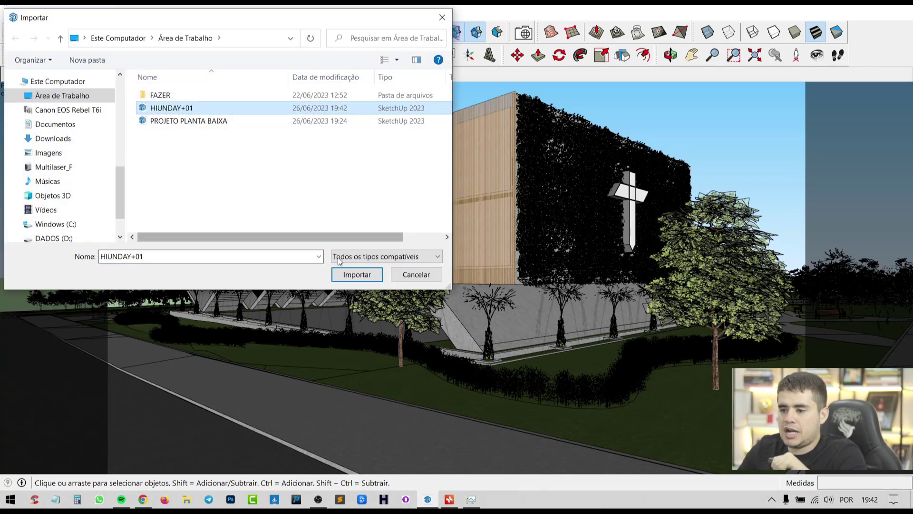
pyautogui.click(355, 275)
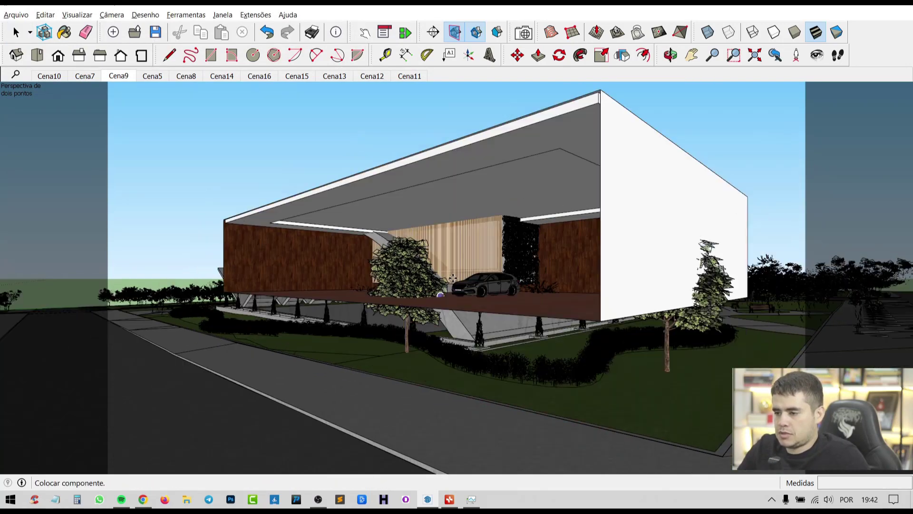
# Place the imported HIUNDAY+01 component on open ground beside the church site.
pyautogui.scroll(-2, 395, 248)
pyautogui.scroll(-2, 395, 248)
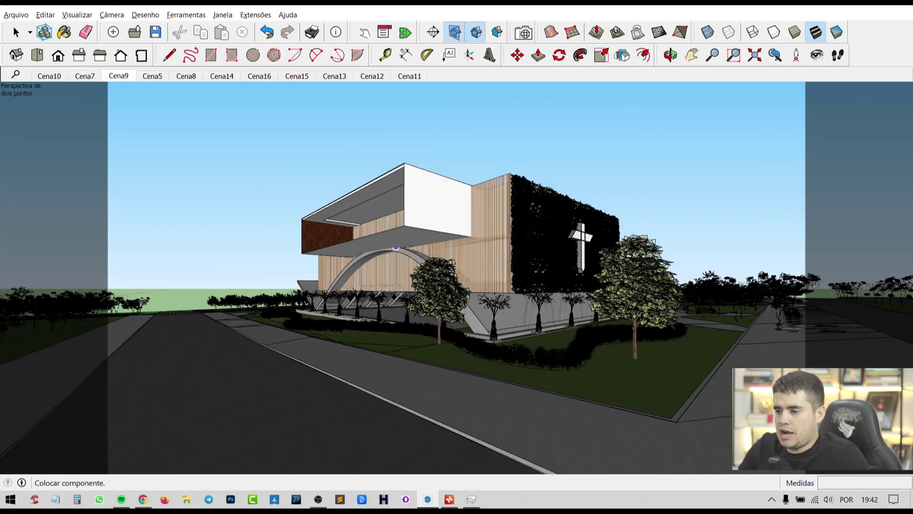
pyautogui.moveTo(396, 248); pyautogui.dragTo(522, 309, button='middle')
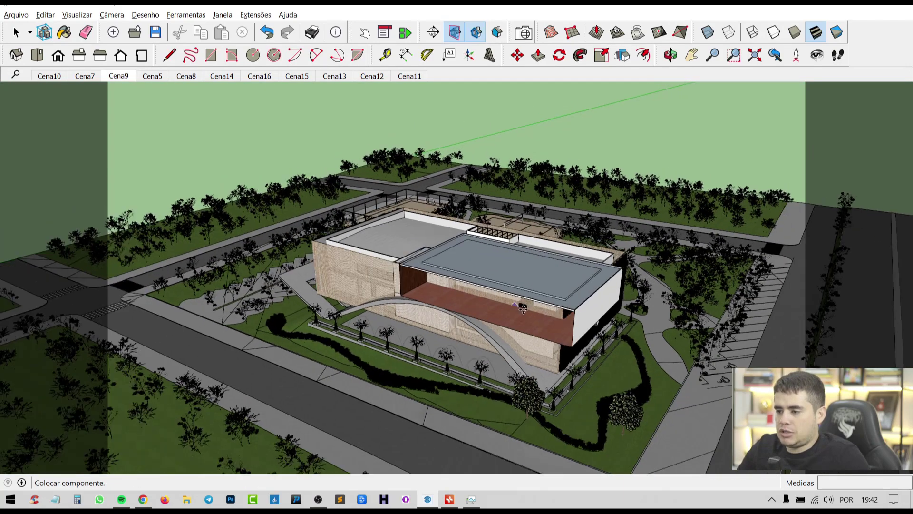
pyautogui.scroll(-2, 522, 309)
pyautogui.scroll(-1, 266, 186)
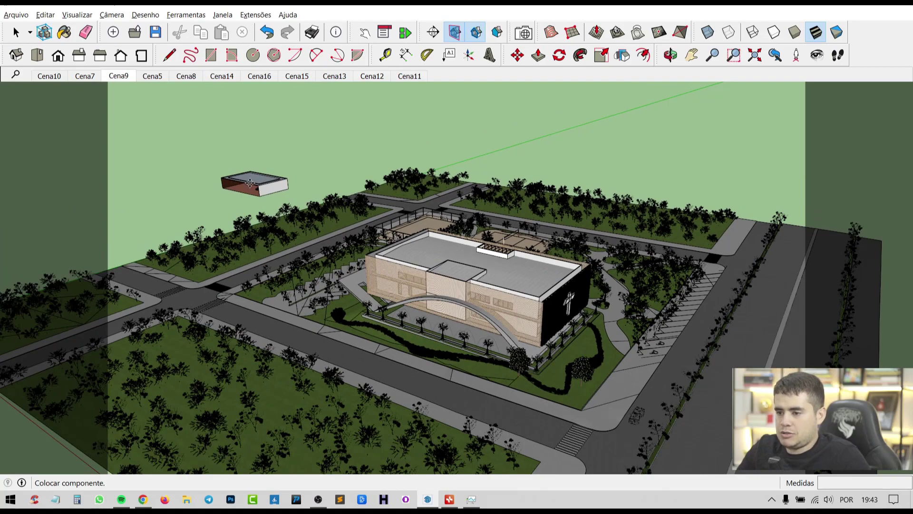
pyautogui.click(253, 182)
# Open the HIUNDAY+01 component for editing, selecting and then clearing its contents.
pyautogui.scroll(3, 253, 182)
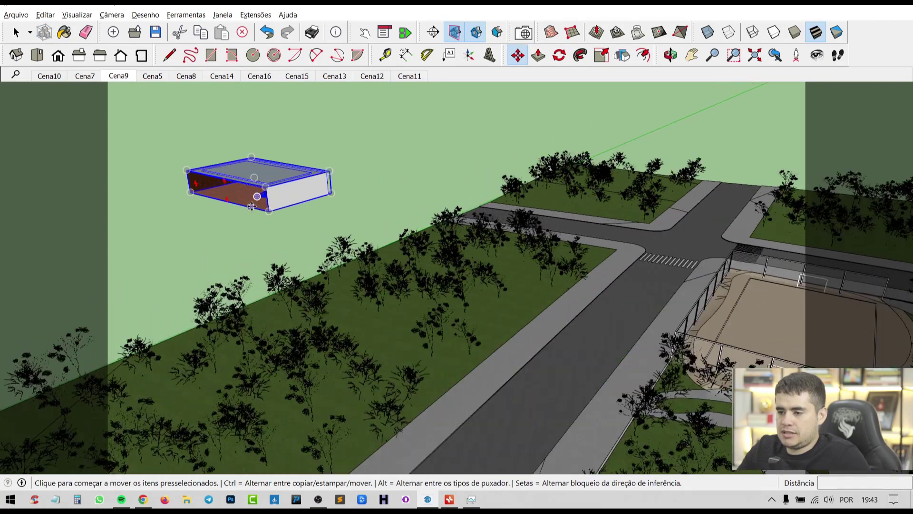
pyautogui.scroll(3, 253, 190)
pyautogui.moveTo(224, 229); pyautogui.dragTo(318, 230, button='middle')
pyautogui.scroll(3, 318, 229)
pyautogui.scroll(2, 267, 261)
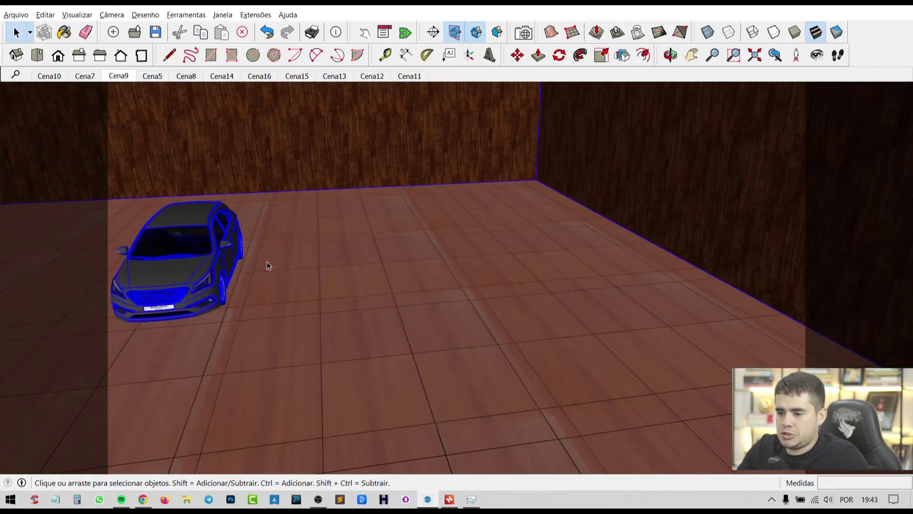
pyautogui.scroll(-3, 369, 275)
pyautogui.doubleClick(369, 276)
pyautogui.hotkey('ctrl', 'a')
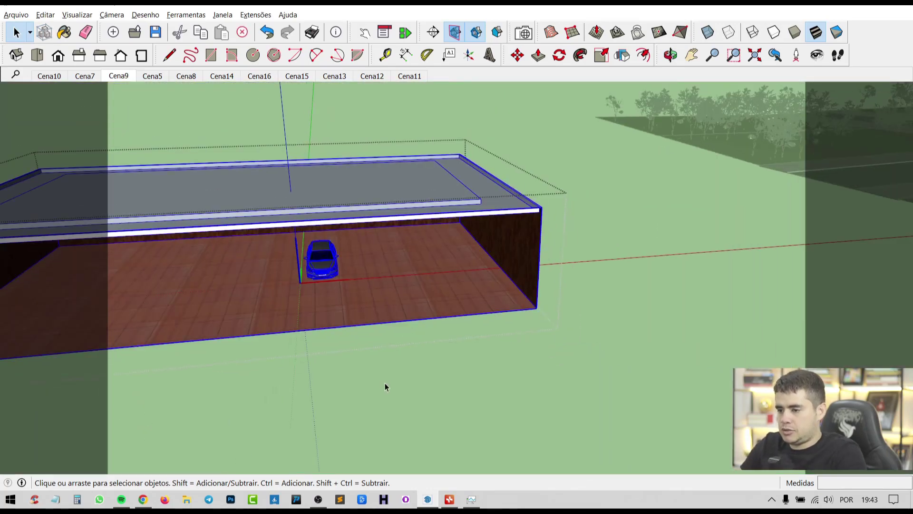
pyautogui.hotkey('ctrl', 't')
# Cut the car out of the component and paste it in place outside it.
pyautogui.hotkey('ctrl', 'a')
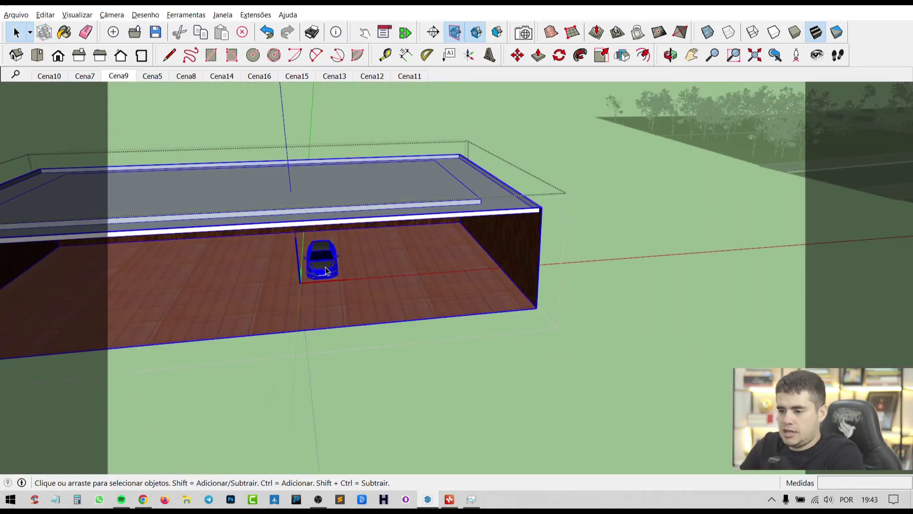
pyautogui.hotkey('ctrl', 't')
pyautogui.click(339, 269)
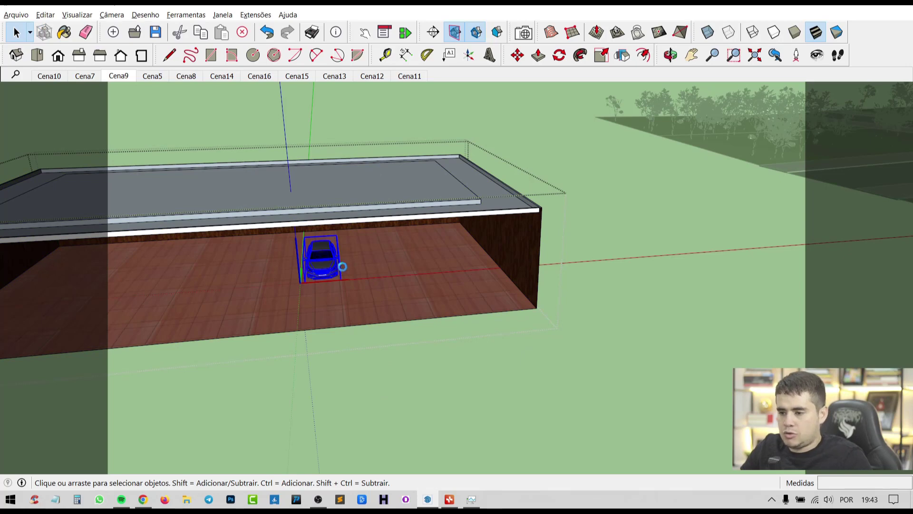
pyautogui.press('Delete')
pyautogui.press('Escape')
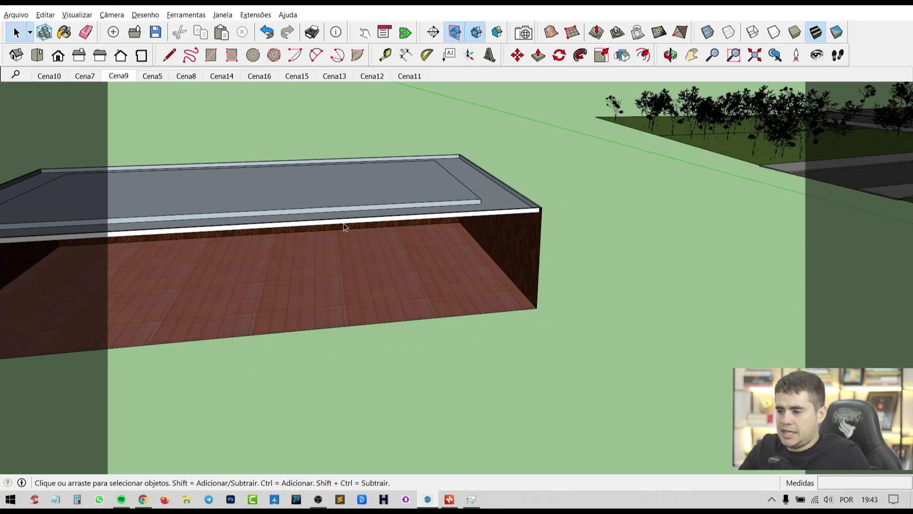
pyautogui.click(46, 15)
pyautogui.click(84, 89)
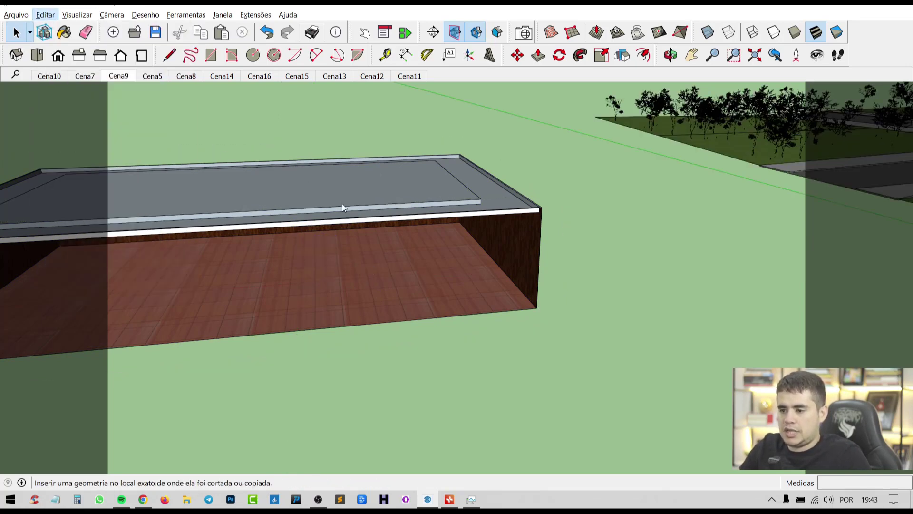
# Delete the empty wooden showroom box, leaving only the Hyundai.
pyautogui.click(478, 266)
pyautogui.press('Delete')
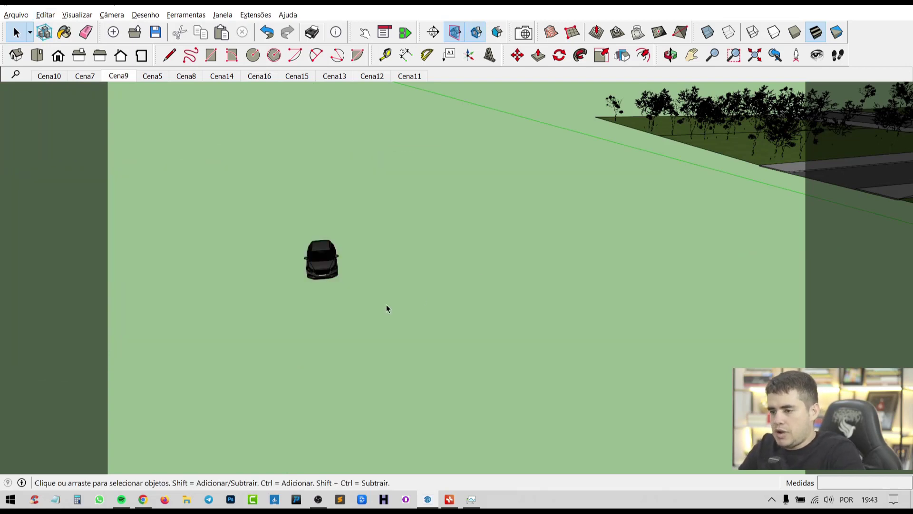
pyautogui.moveTo(386, 309)
pyautogui.mouseDown(button='middle')
pyautogui.moveTo(636, 284)
pyautogui.moveTo(517, 357)
pyautogui.mouseUp(button='middle')
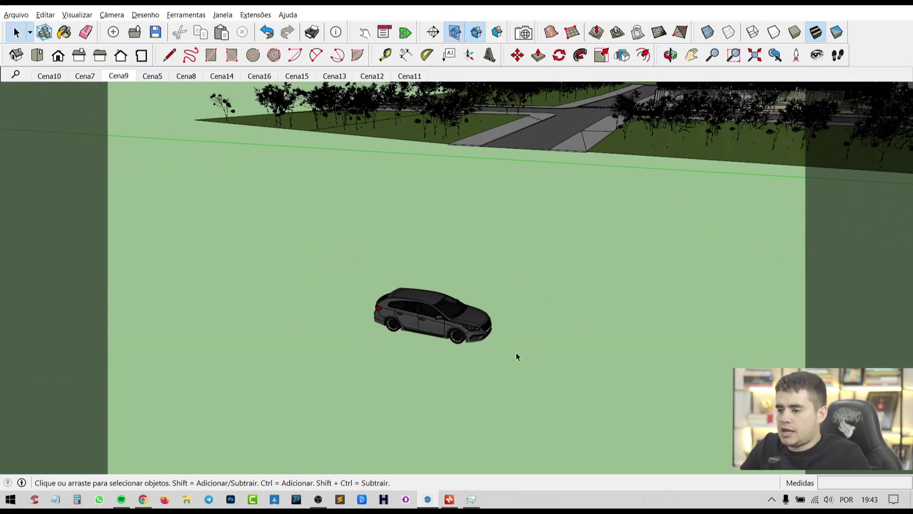
pyautogui.scroll(-3, 517, 357)
# Select the Hyundai and pick up a copy of it with Move.
pyautogui.press('m')
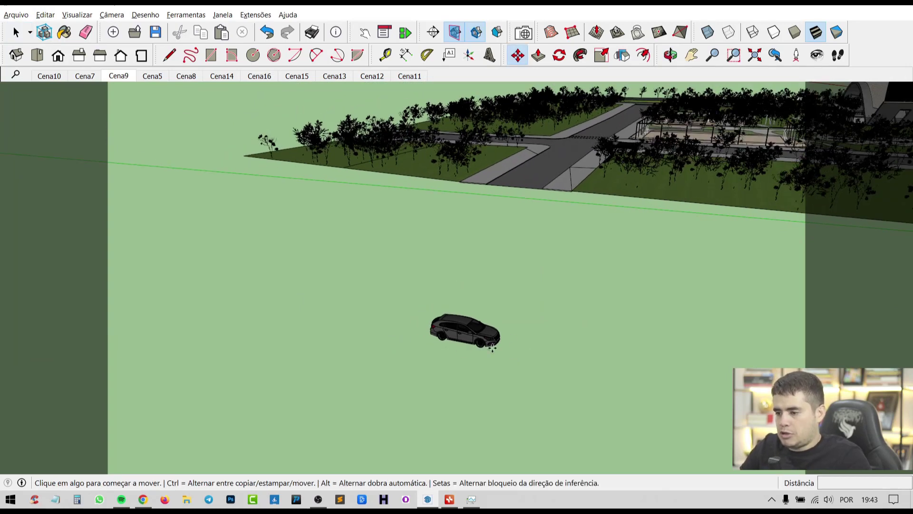
pyautogui.press('space')
pyautogui.press('m')
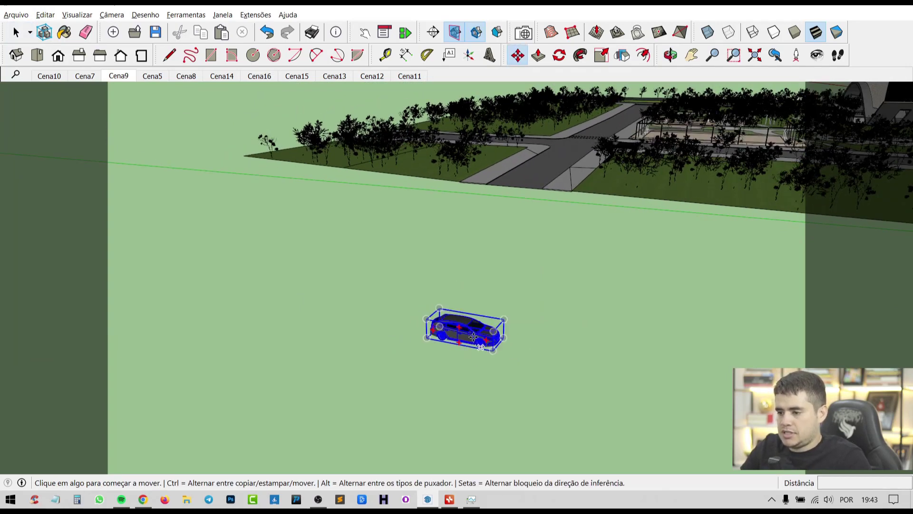
pyautogui.press('space')
pyautogui.click(459, 340)
pyautogui.press('m')
pyautogui.press('ctrl')
pyautogui.click(455, 358)
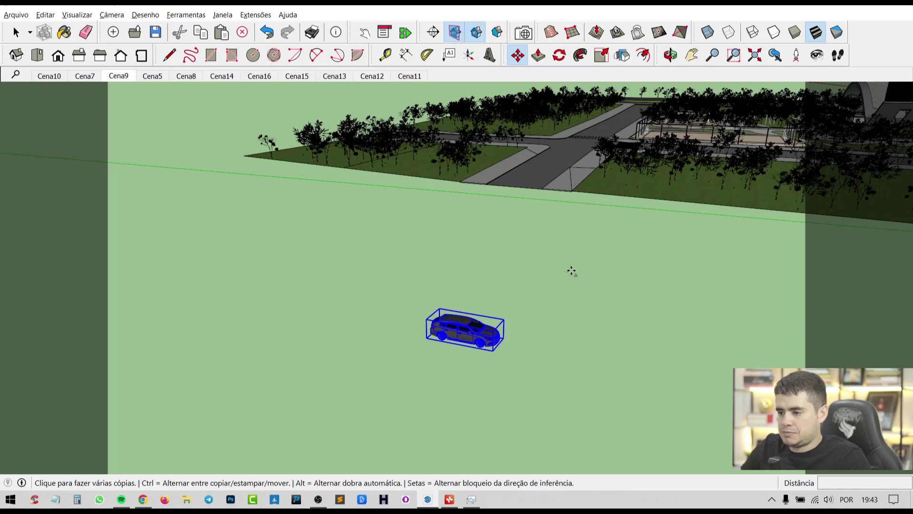
# Drop the car copy on the street near the crosswalk.
pyautogui.moveTo(571, 271); pyautogui.dragTo(430, 389, button='middle')
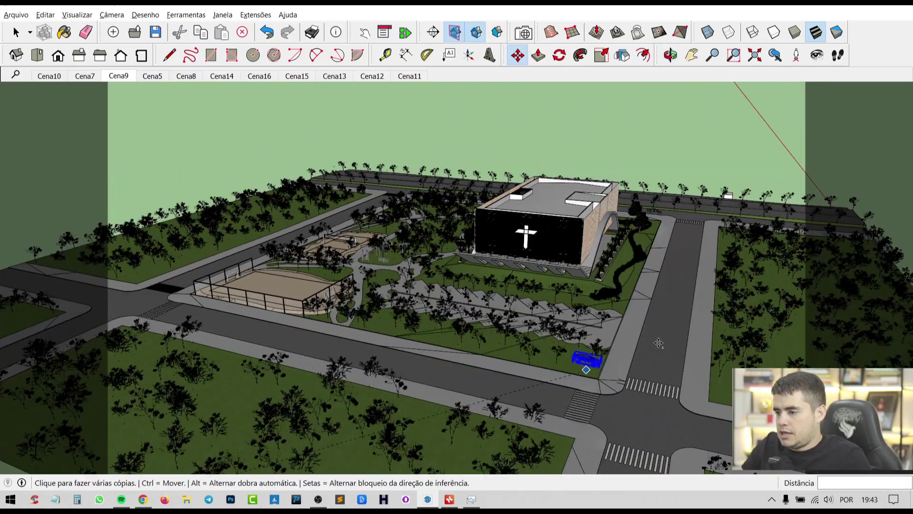
pyautogui.scroll(3, 592, 363)
pyautogui.scroll(3, 683, 240)
pyautogui.scroll(3, 683, 245)
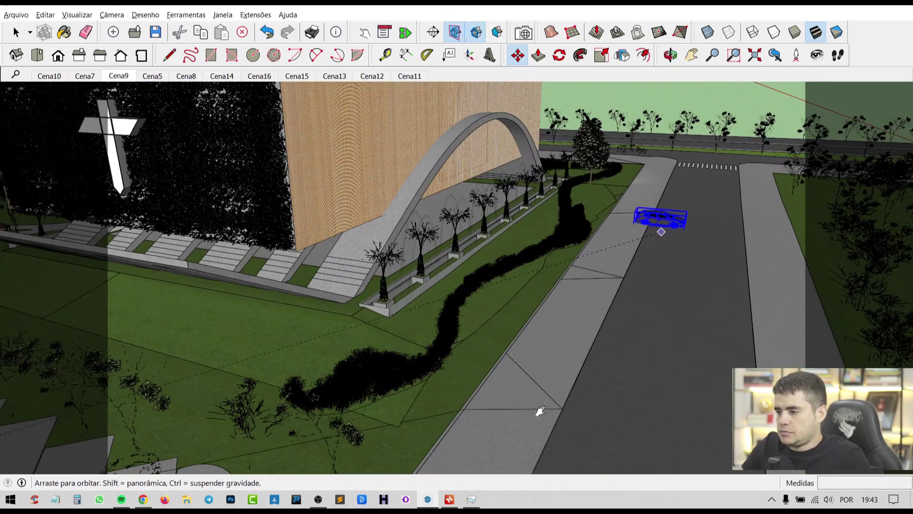
pyautogui.moveTo(683, 245); pyautogui.dragTo(608, 333, button='middle')
pyautogui.scroll(3, 609, 338)
pyautogui.scroll(2, 611, 351)
pyautogui.scroll(2, 610, 350)
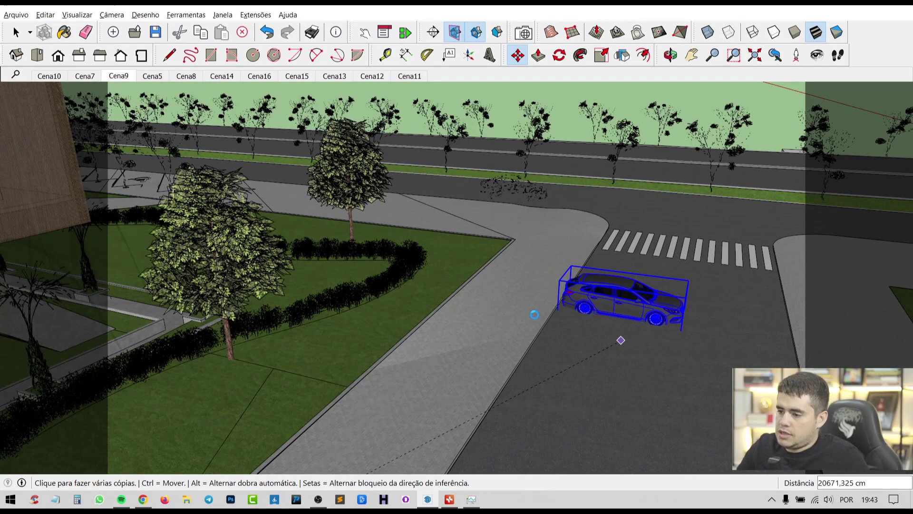
pyautogui.click(621, 341)
pyautogui.press('space')
# Rotate the car on the street with the Rotate tool.
pyautogui.scroll(3, 585, 323)
pyautogui.scroll(3, 578, 319)
pyautogui.press('q')
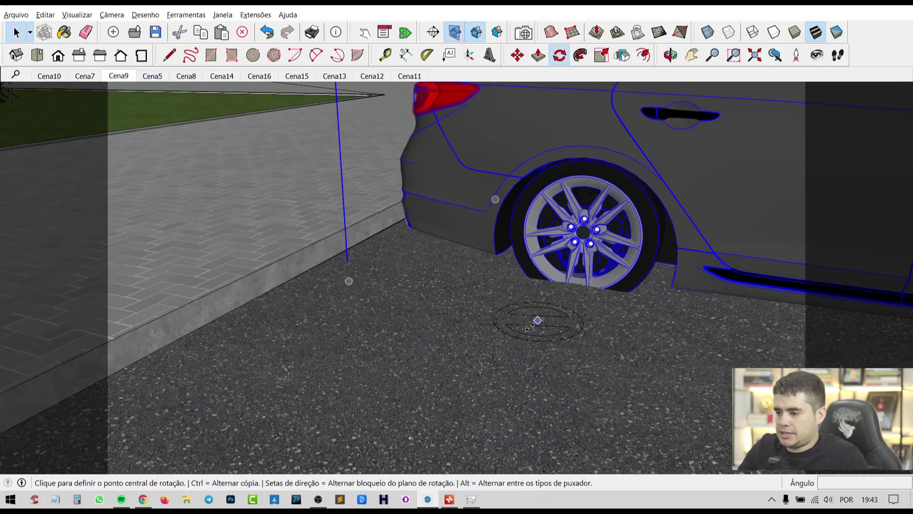
pyautogui.scroll(-3, 615, 343)
pyautogui.press('space')
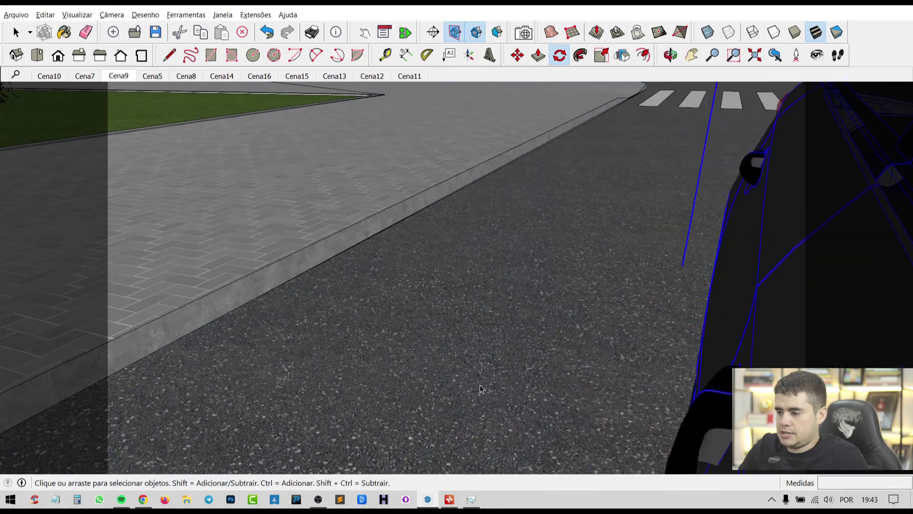
pyautogui.scroll(-3, 498, 334)
pyautogui.scroll(-3, 498, 335)
pyautogui.scroll(1, 666, 328)
# Move the car right beside the crosswalk and return to the Cena9 scene.
pyautogui.press('m')
pyautogui.click(727, 328)
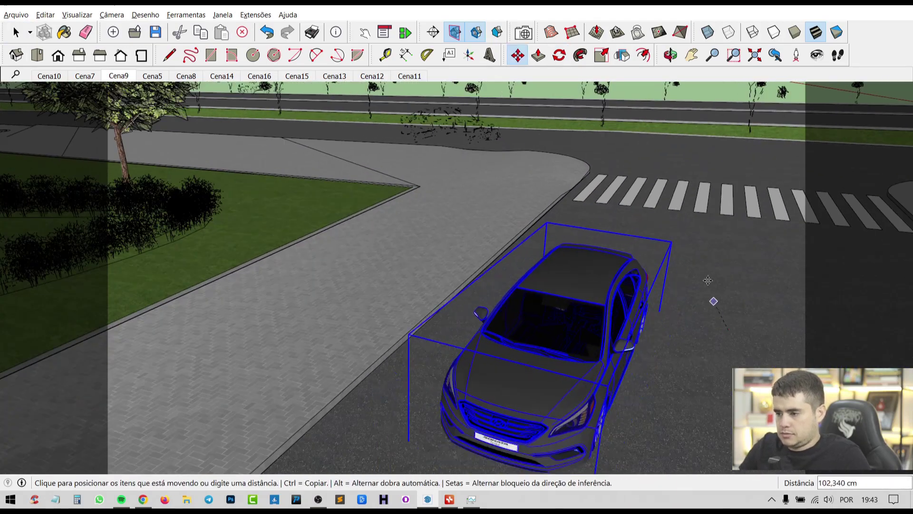
pyautogui.click(657, 247)
pyautogui.moveTo(656, 247); pyautogui.dragTo(663, 285, button='middle')
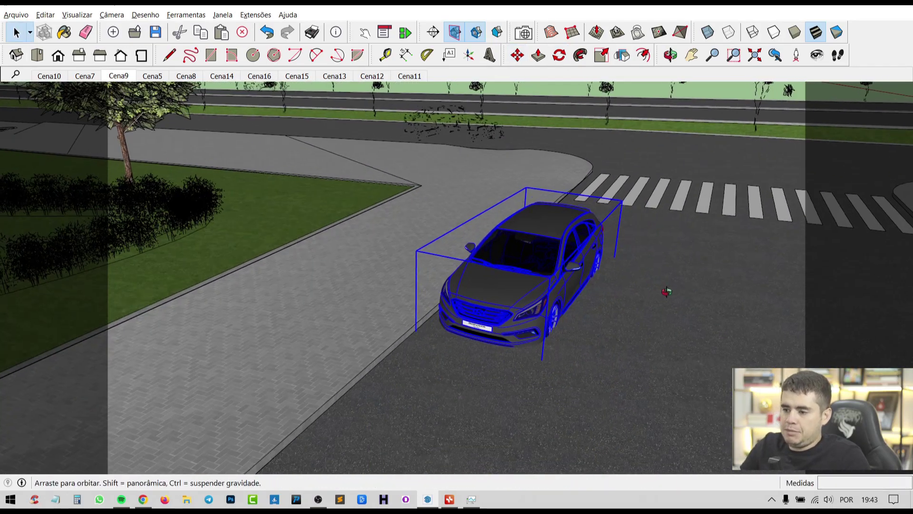
pyautogui.press('space')
pyautogui.click(125, 78)
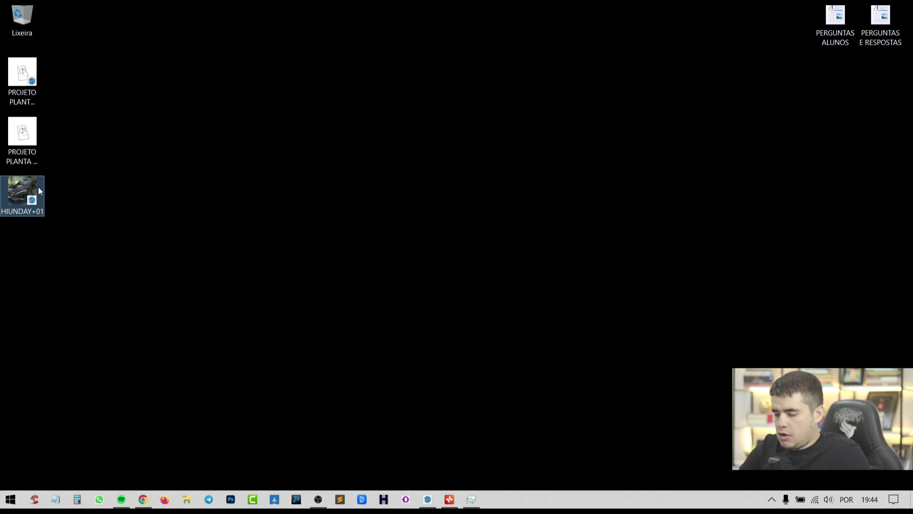
pyautogui.moveTo(22, 193)
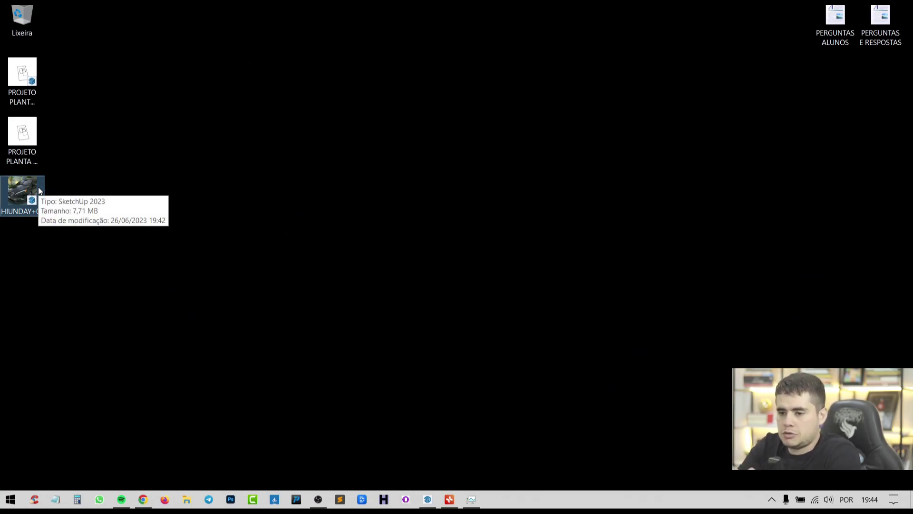
# Open HIUNDAY+01.skp from the desktop in SketchUp.
pyautogui.doubleClick(38, 187)
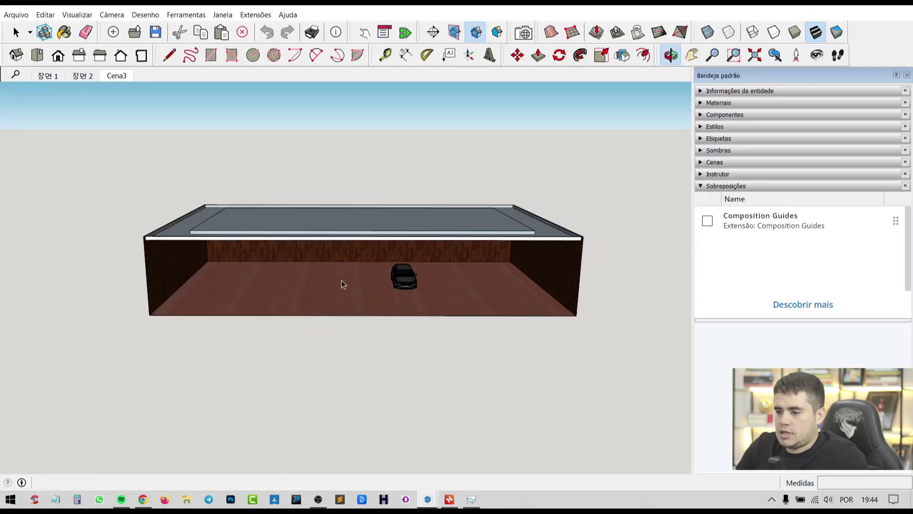
# Copy the car and paste it into the G2 church model window.
pyautogui.scroll(5, 342, 281)
pyautogui.click(447, 280)
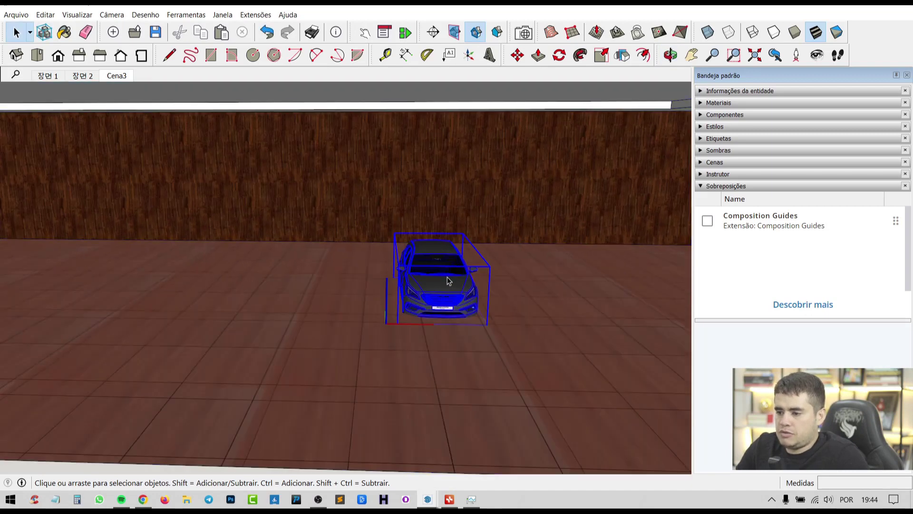
pyautogui.scroll(-3, 450, 286)
pyautogui.scroll(-2, 457, 297)
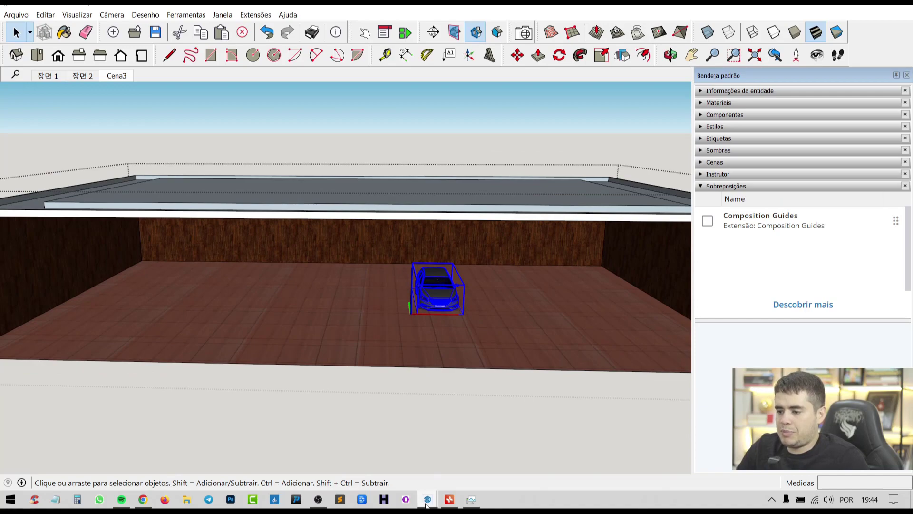
pyautogui.moveTo(426, 498)
pyautogui.click(368, 450)
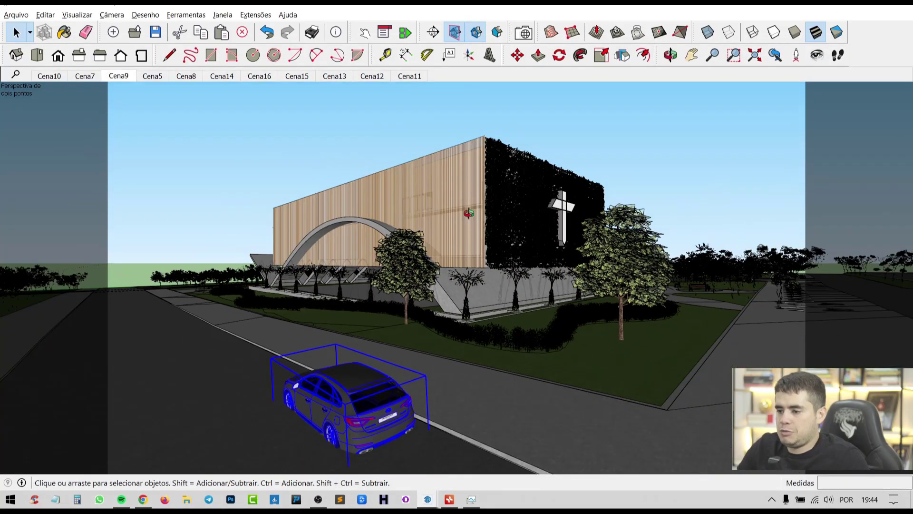
pyautogui.moveTo(468, 212); pyautogui.dragTo(608, 323, button='middle')
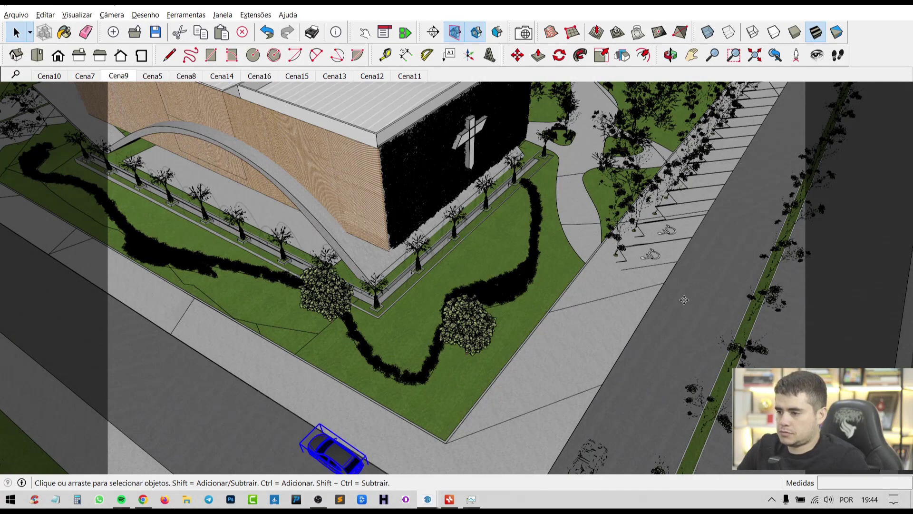
pyautogui.hotkey('ctrl', 'c')
pyautogui.hotkey('ctrl', 'v')
# Move the Hyundai onto the street beside the accessible parking spaces.
pyautogui.click(703, 284)
pyautogui.press('m')
pyautogui.scroll(3, 709, 285)
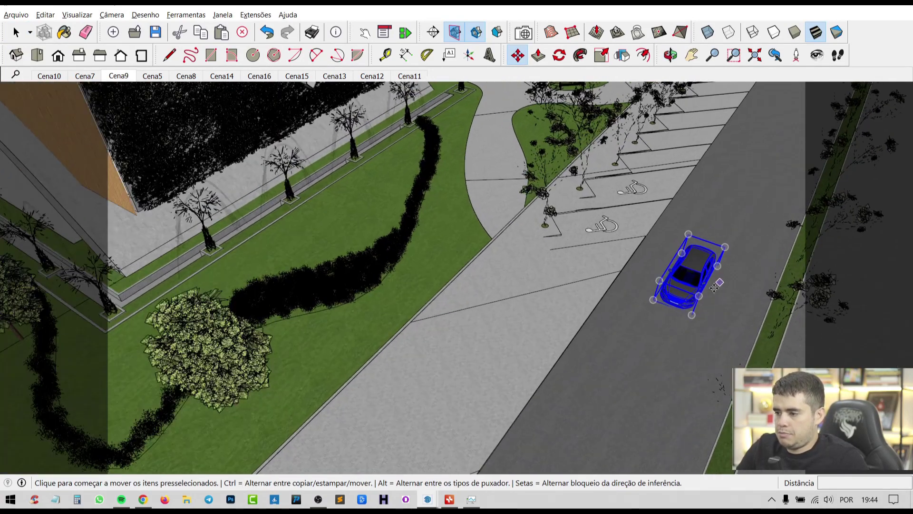
pyautogui.moveTo(714, 287)
pyautogui.mouseDown(button='middle')
pyautogui.moveTo(698, 325)
pyautogui.moveTo(665, 305)
pyautogui.mouseUp(button='middle')
pyautogui.click(665, 300)
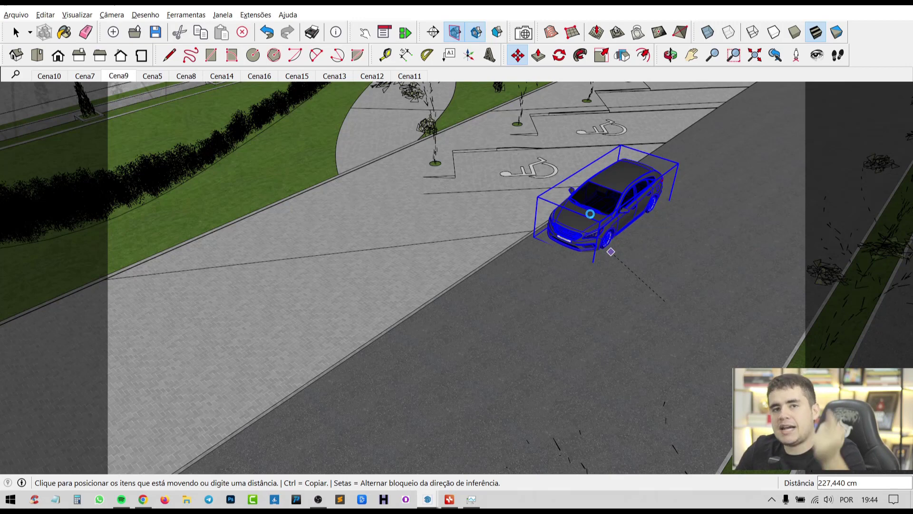
pyautogui.scroll(-3, 589, 214)
pyautogui.click(590, 214)
pyautogui.press('space')
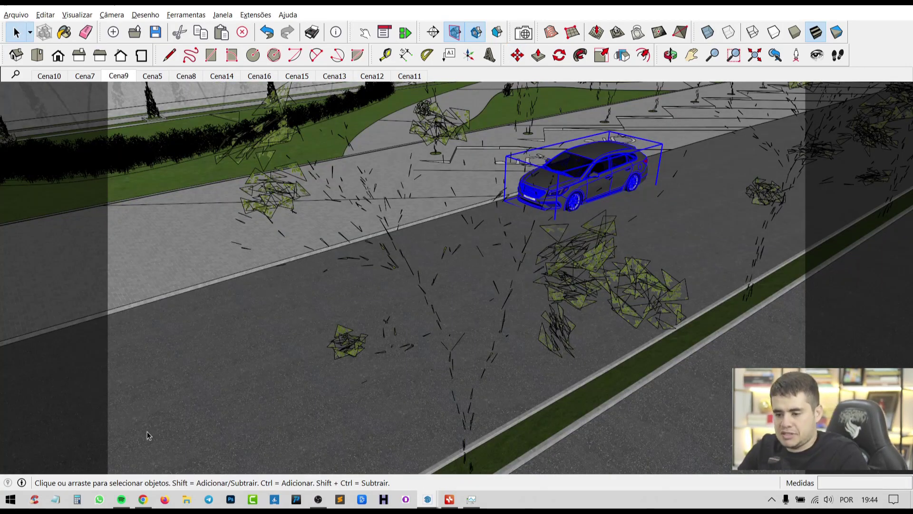
pyautogui.click(142, 499)
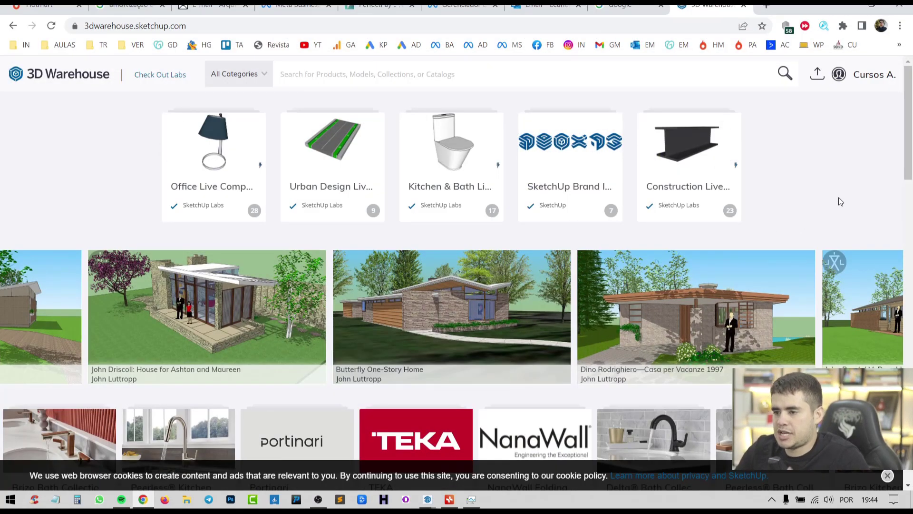
# Search 3D Warehouse for 'cortinas'.
pyautogui.click(616, 80)
pyautogui.write('cort')
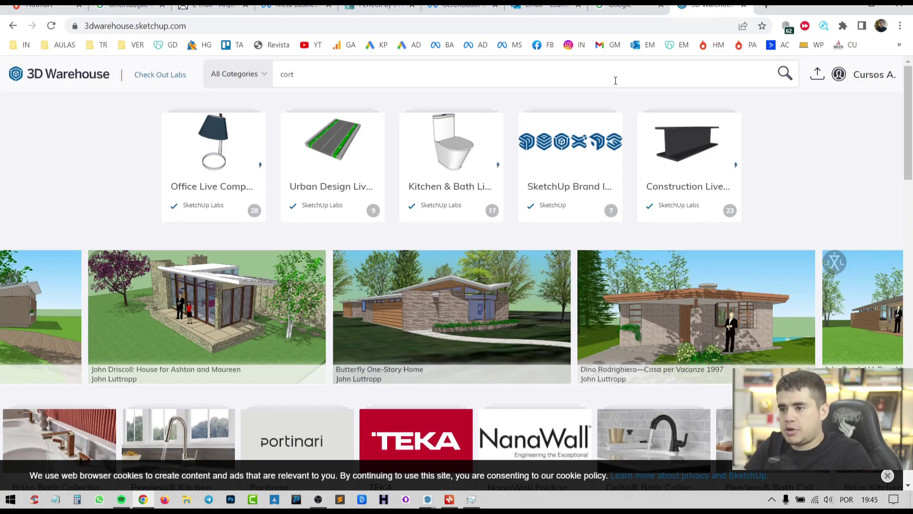
pyautogui.write('inas')
pyautogui.press('Return')
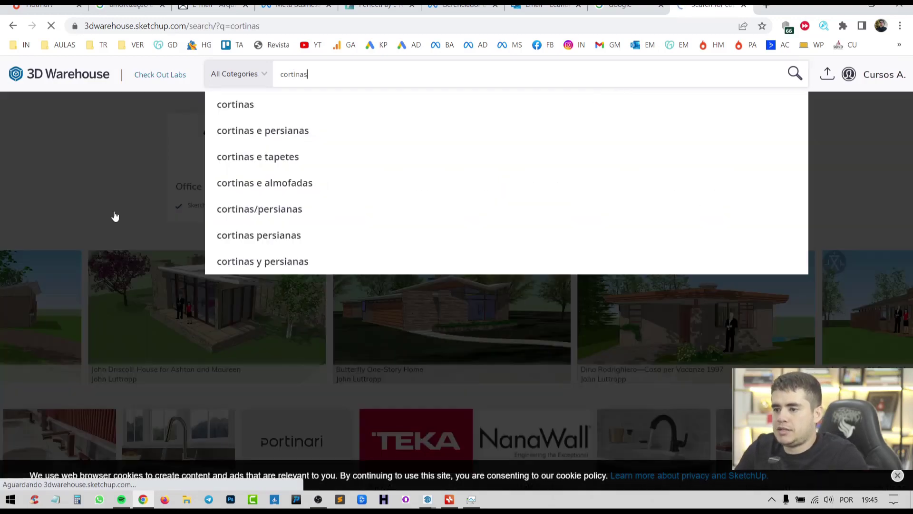
# Sort results by Likes, most liked first, and show Models only.
pyautogui.click(839, 138)
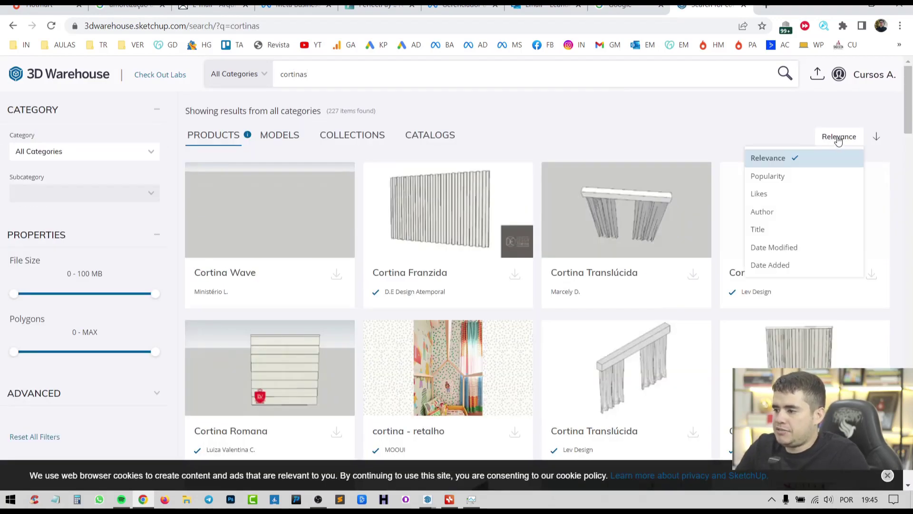
pyautogui.click(803, 193)
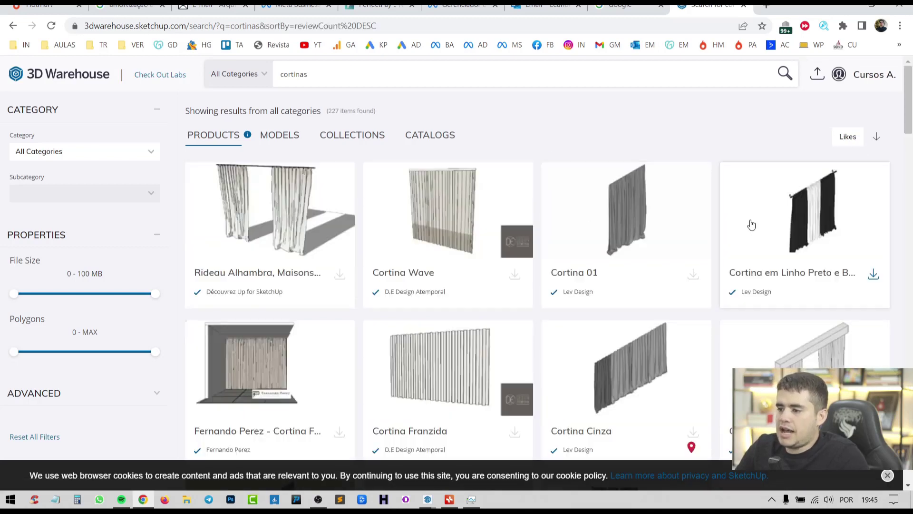
pyautogui.click(876, 142)
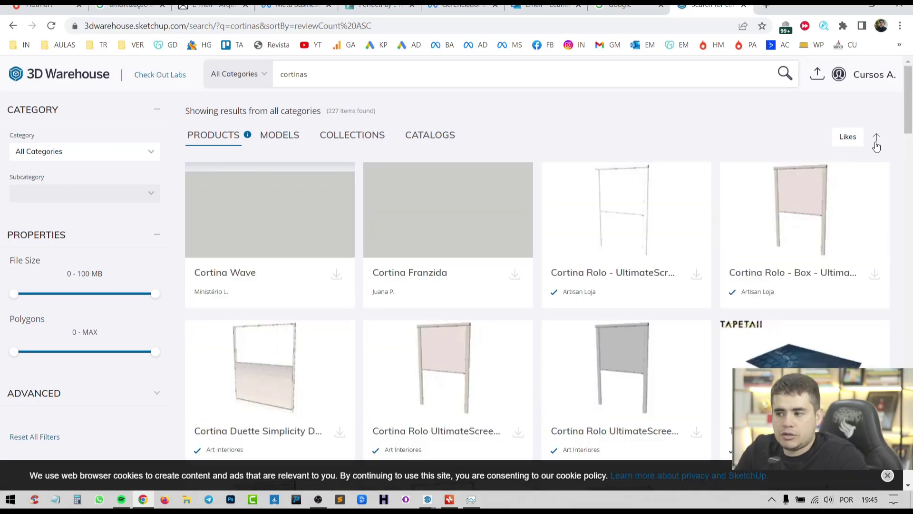
pyautogui.click(876, 143)
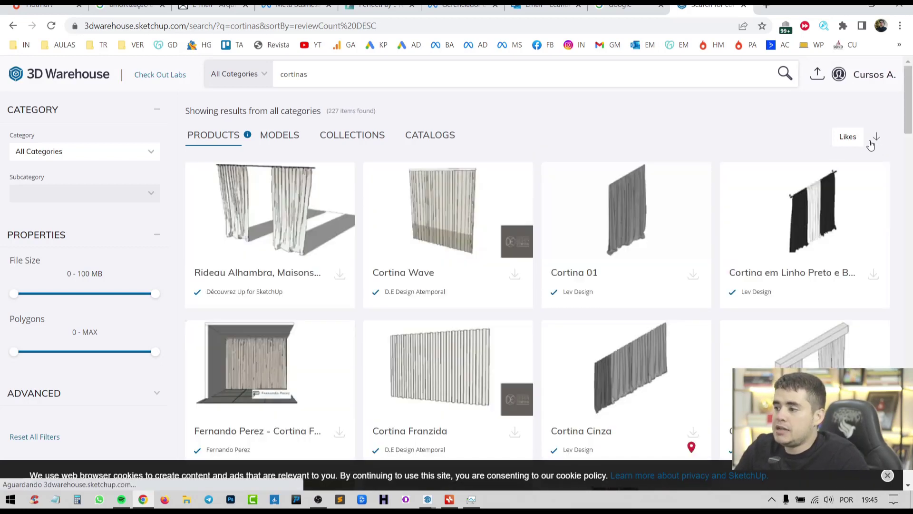
pyautogui.click(288, 142)
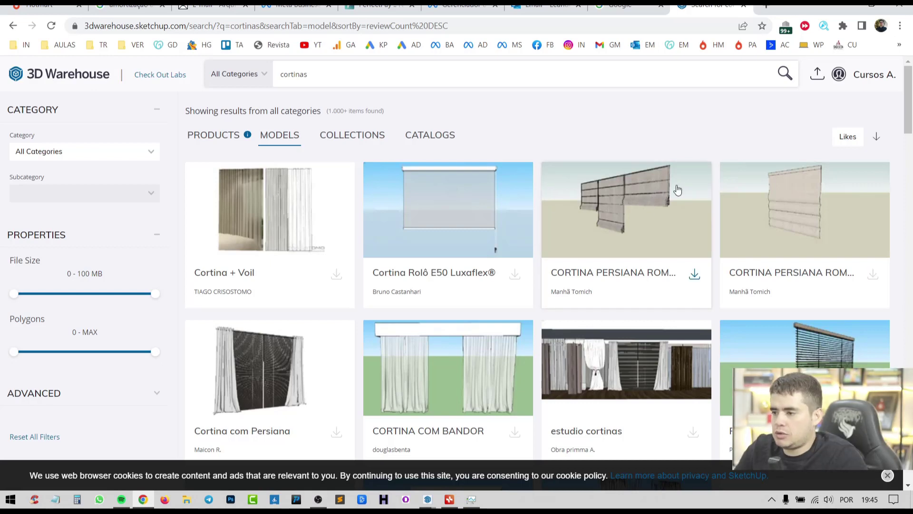
# Download CORTINA PERSIANA ROMANA as a SketchUp 2020 model.
pyautogui.click(641, 230)
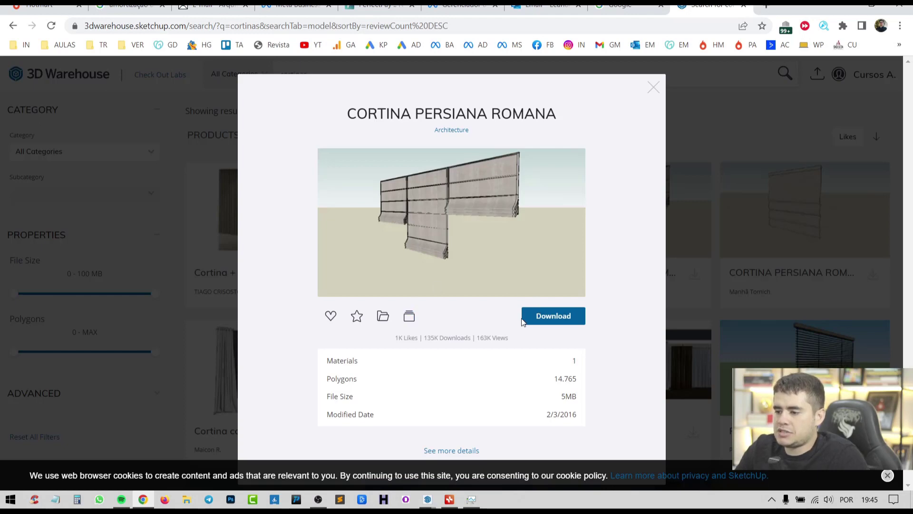
pyautogui.click(579, 318)
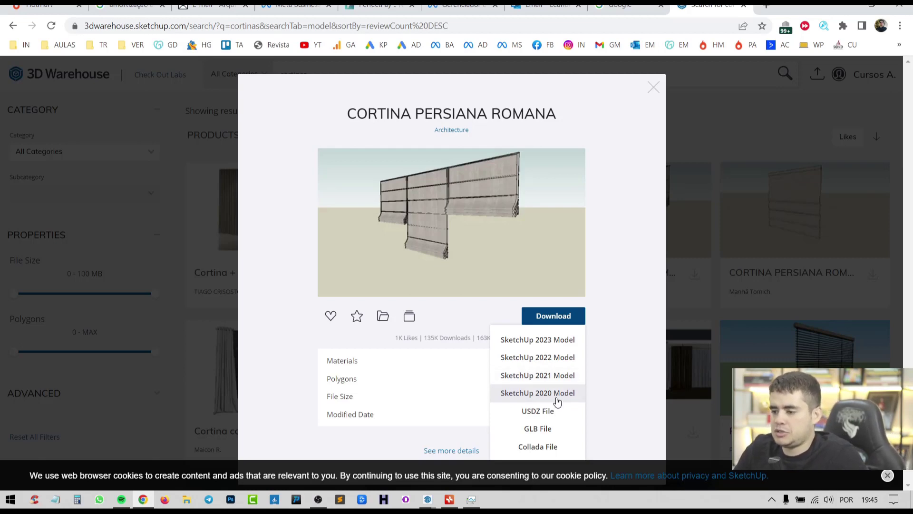
pyautogui.click(558, 398)
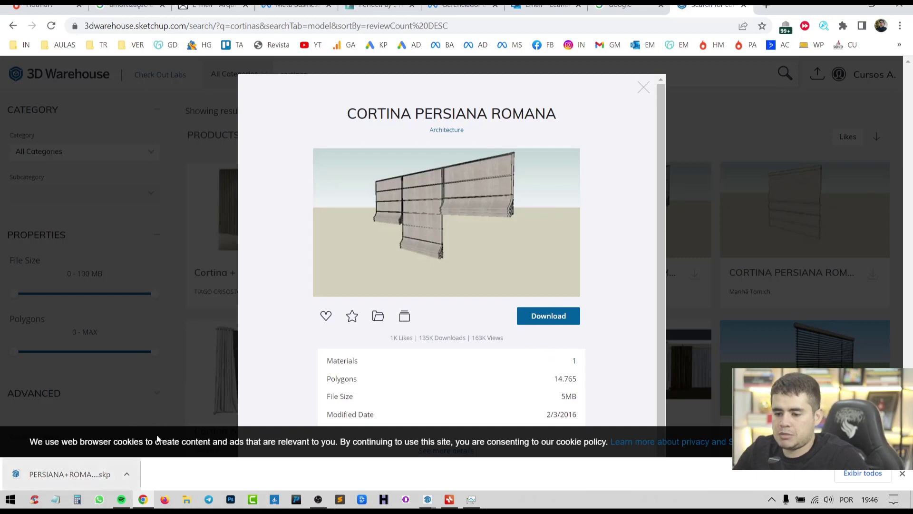
# Return to the G2 - FINAL ACABADO church model in SketchUp.
pyautogui.click(428, 499)
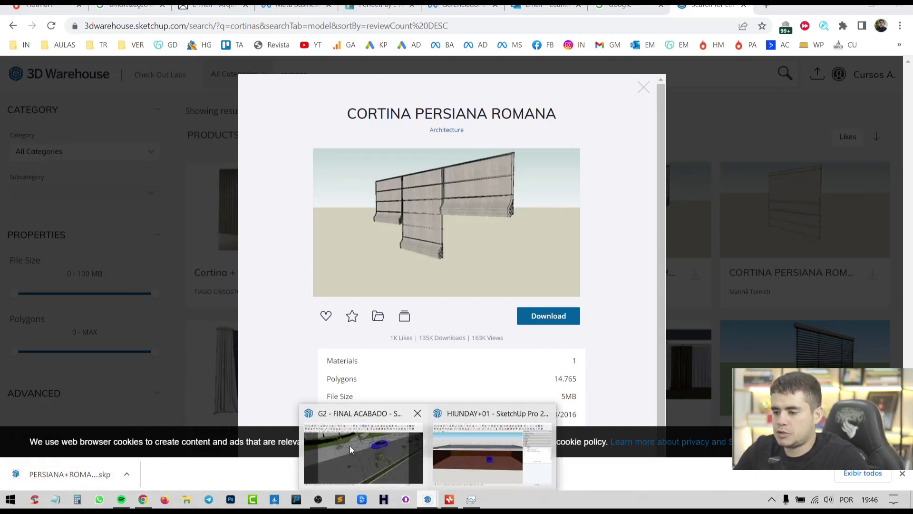
pyautogui.click(363, 454)
pyautogui.click(10, 15)
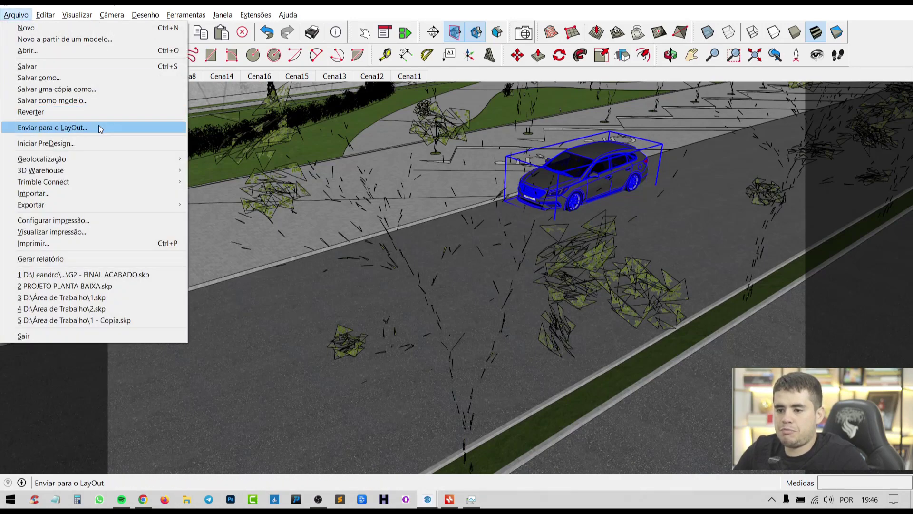
# Import the PERSIANA+ROMANA curtain file and place it on the road beside the car.
pyautogui.click(33, 193)
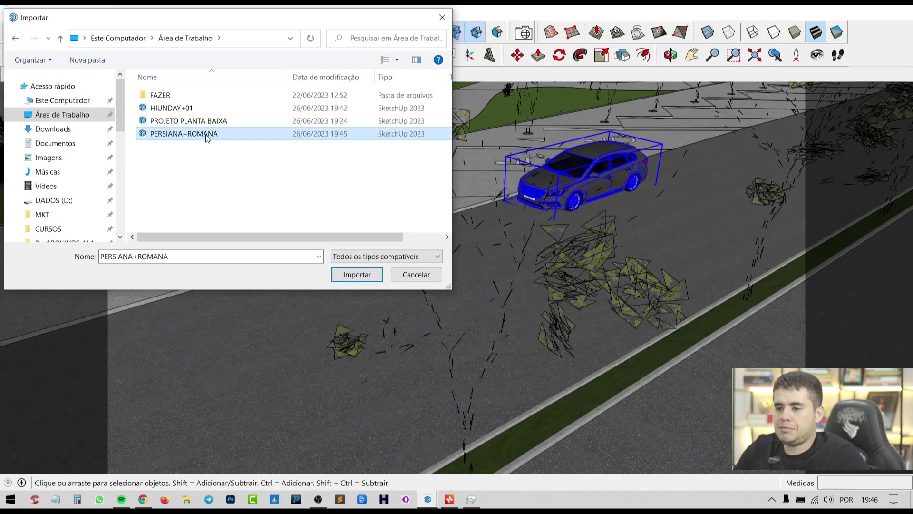
pyautogui.click(356, 275)
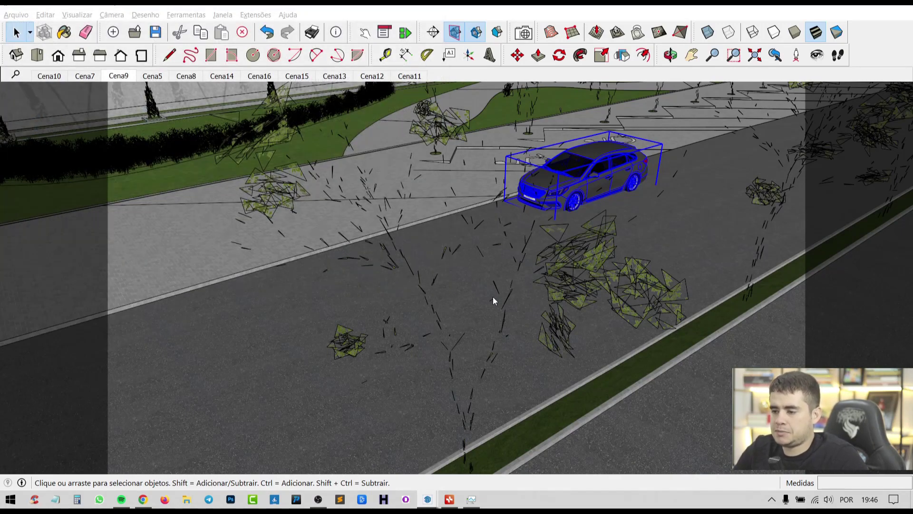
pyautogui.scroll(-2, 426, 278)
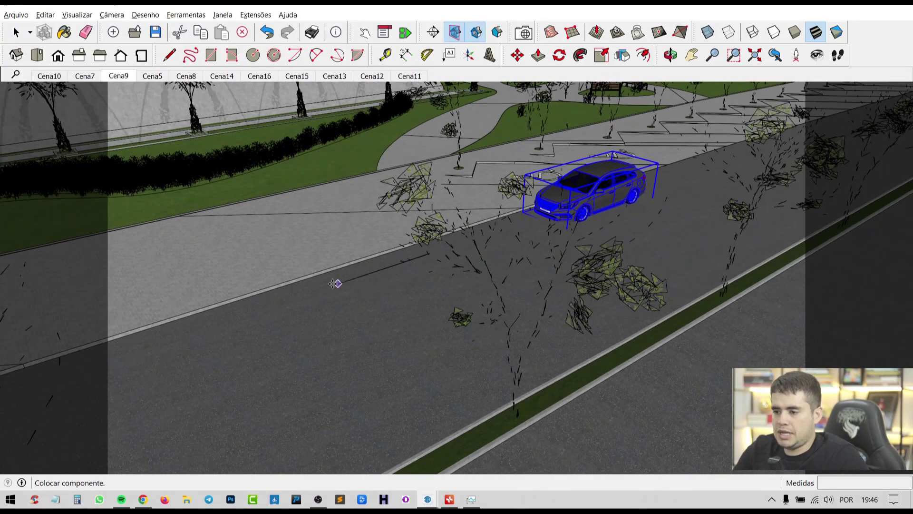
pyautogui.click(584, 339)
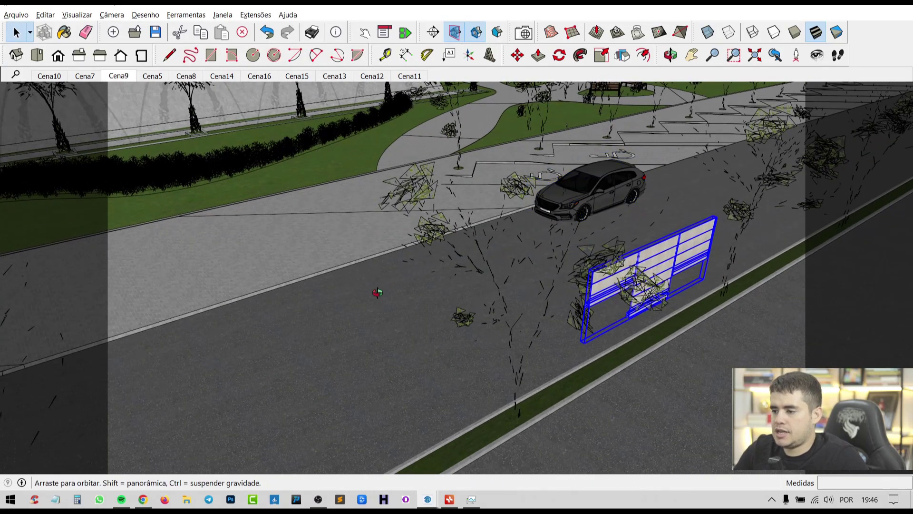
pyautogui.moveTo(377, 292)
pyautogui.mouseDown(button='middle')
pyautogui.moveTo(659, 228)
pyautogui.moveTo(369, 267)
pyautogui.mouseUp(button='middle')
# Move the curtain toward mid-road, then further right along the road's upper edge.
pyautogui.moveTo(573, 281)
pyautogui.mouseDown(button='middle')
pyautogui.moveTo(389, 292)
pyautogui.moveTo(489, 326)
pyautogui.moveTo(606, 296)
pyautogui.mouseUp(button='middle')
pyautogui.press('m')
pyautogui.click(606, 296)
pyautogui.click(438, 289)
pyautogui.press('space')
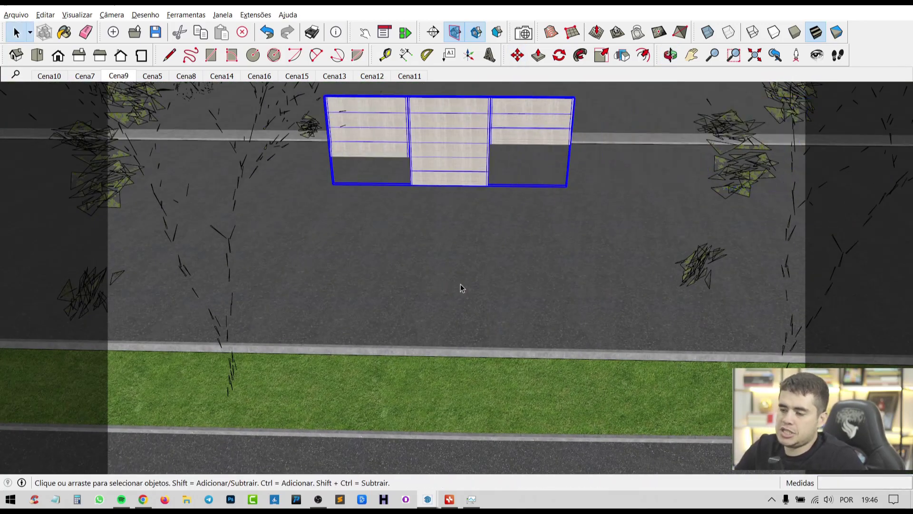
pyautogui.press('m')
pyautogui.click(460, 284)
pyautogui.click(493, 268)
pyautogui.press('space')
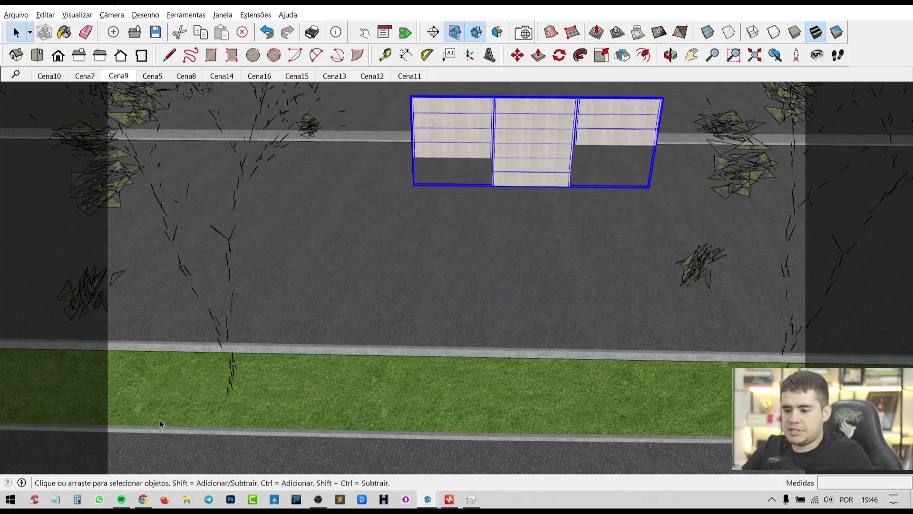
# Close the Roman curtain details and list collections matching 'cortinas'.
pyautogui.click(143, 499)
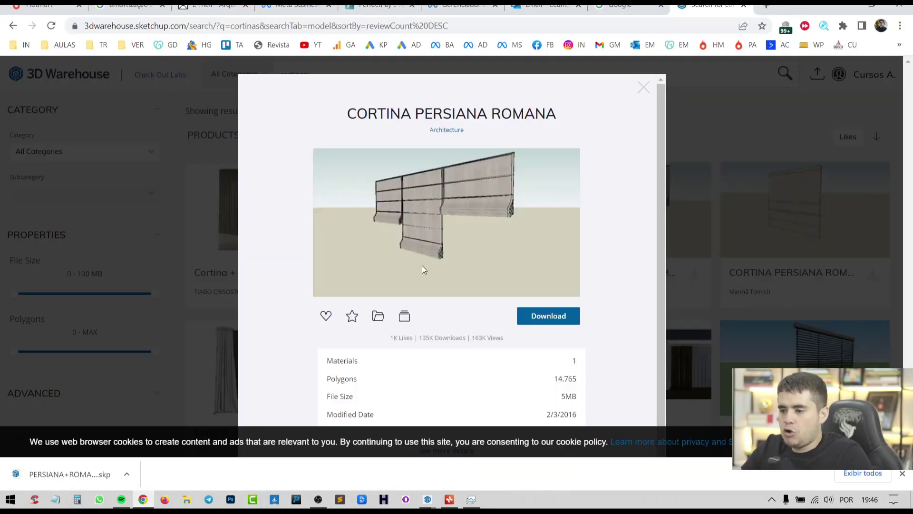
pyautogui.click(722, 141)
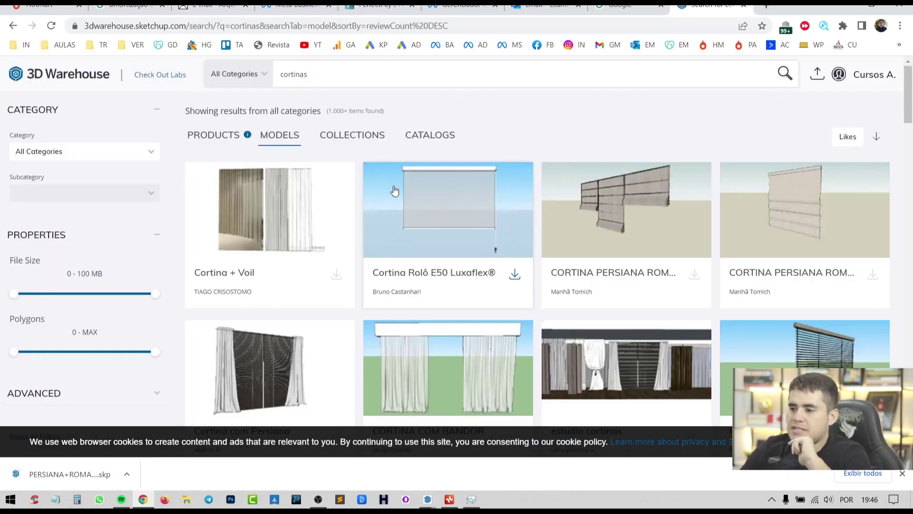
pyautogui.click(354, 134)
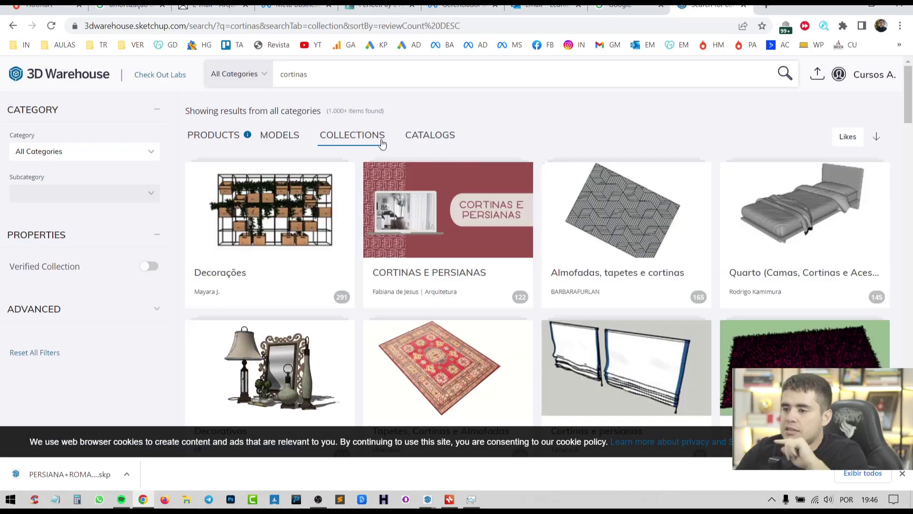
pyautogui.scroll(-2, 404, 199)
pyautogui.scroll(-2, 412, 226)
pyautogui.scroll(2, 412, 227)
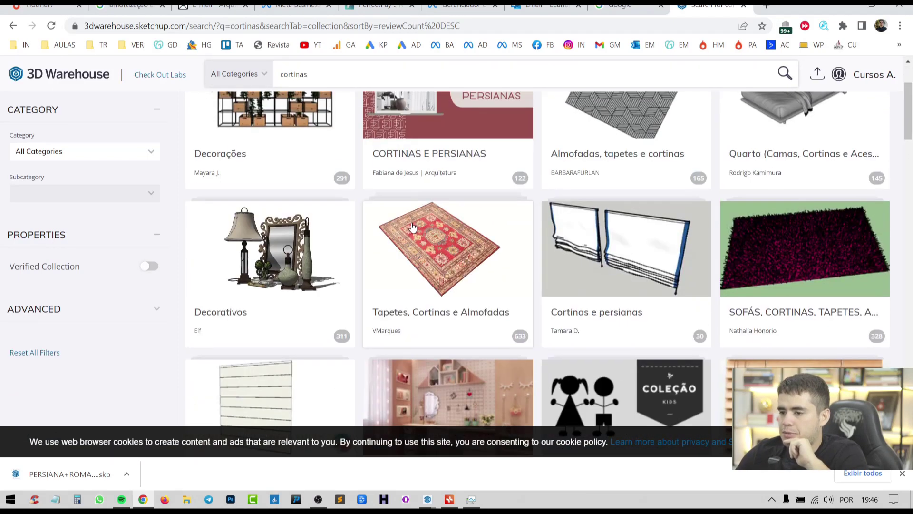
# Browse the models in the Decorativos collection, then go back to the collection results.
pyautogui.click(286, 270)
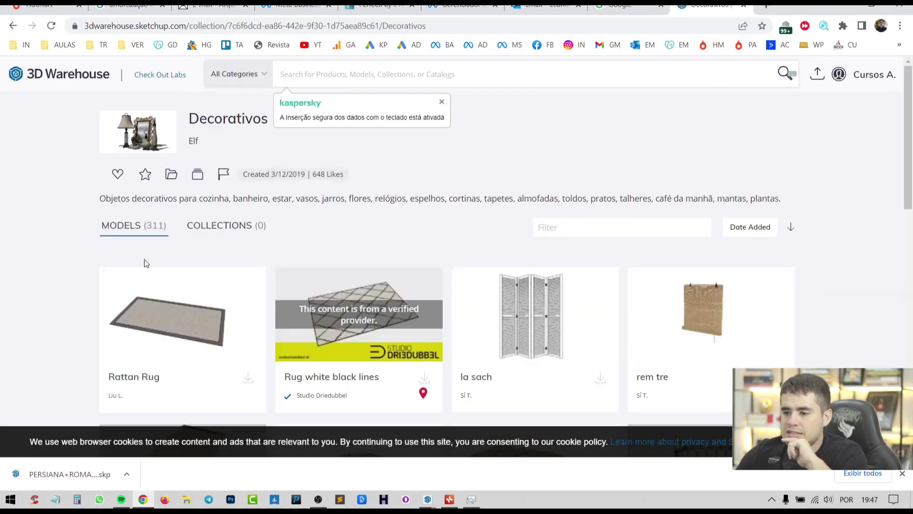
pyautogui.scroll(-2, 143, 261)
pyautogui.scroll(-2, 123, 285)
pyautogui.scroll(-2, 123, 285)
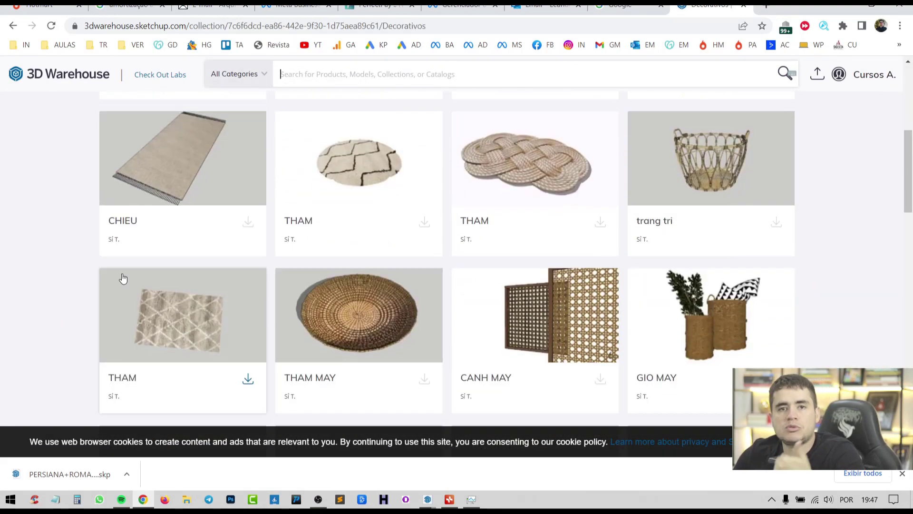
pyautogui.scroll(-3, 123, 273)
pyautogui.scroll(-2, 122, 272)
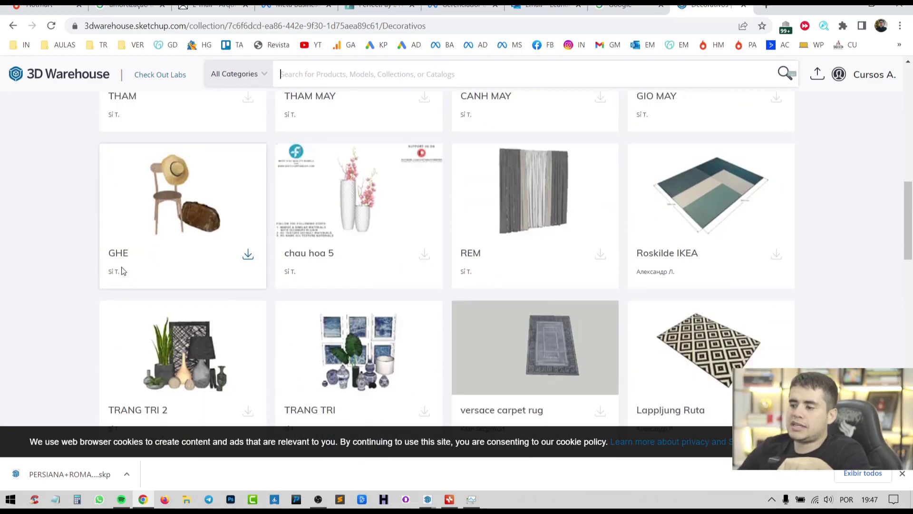
pyautogui.scroll(-3, 150, 247)
pyautogui.scroll(-1, 185, 228)
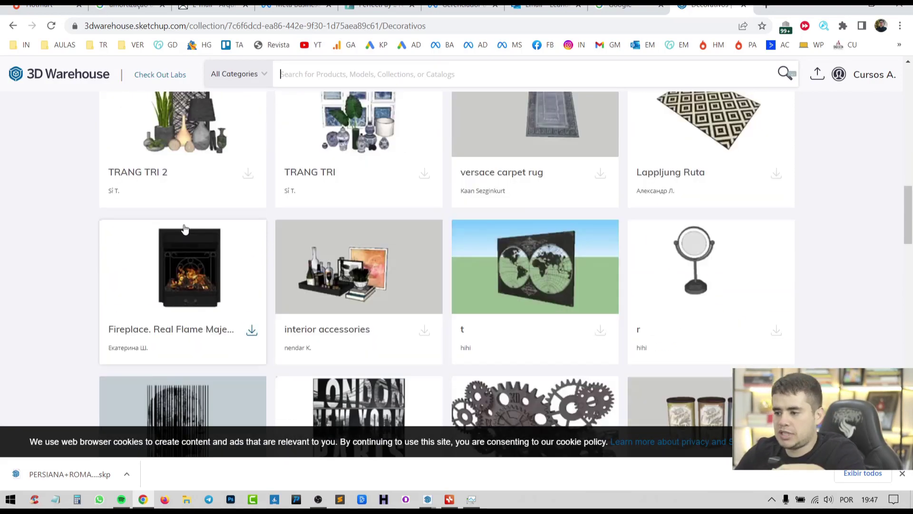
pyautogui.scroll(-1, 185, 228)
pyautogui.scroll(-2, 380, 221)
pyautogui.scroll(2, 567, 213)
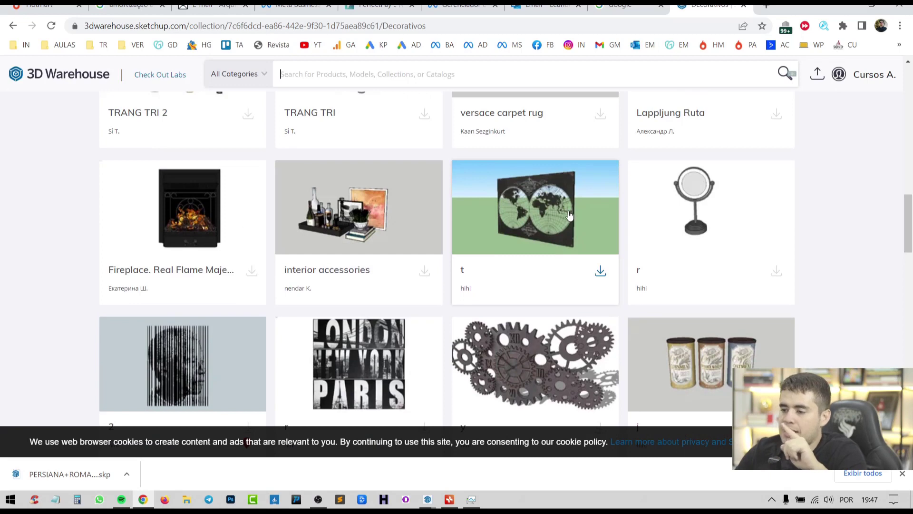
pyautogui.scroll(-1, 569, 215)
pyautogui.scroll(-1, 619, 224)
pyautogui.scroll(-2, 741, 192)
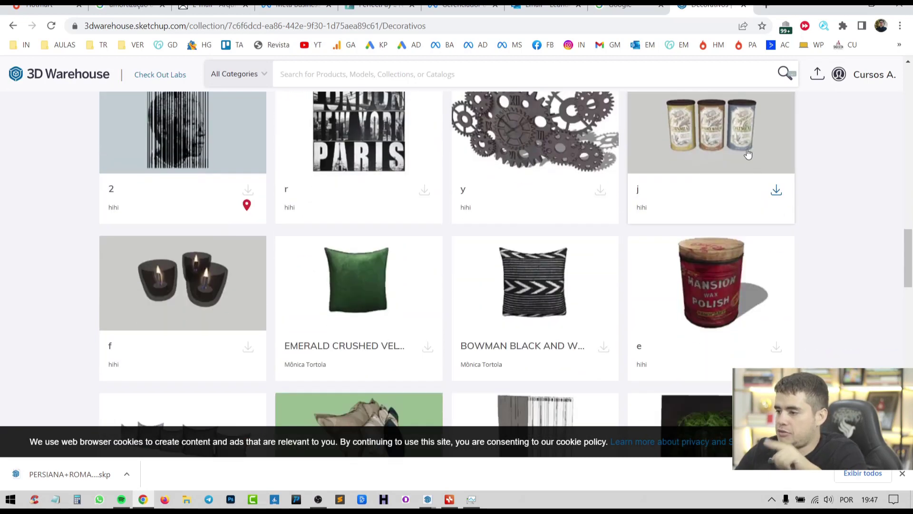
pyautogui.scroll(-1, 747, 154)
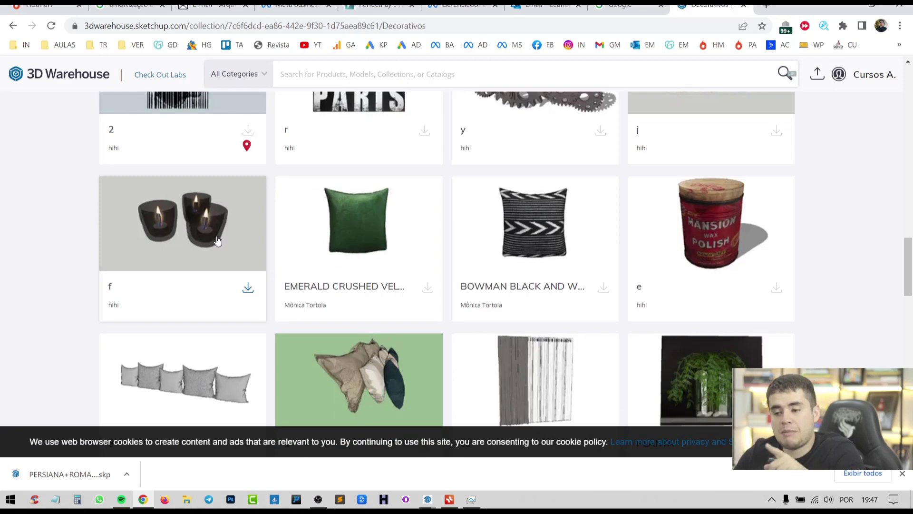
pyautogui.scroll(-2, 216, 241)
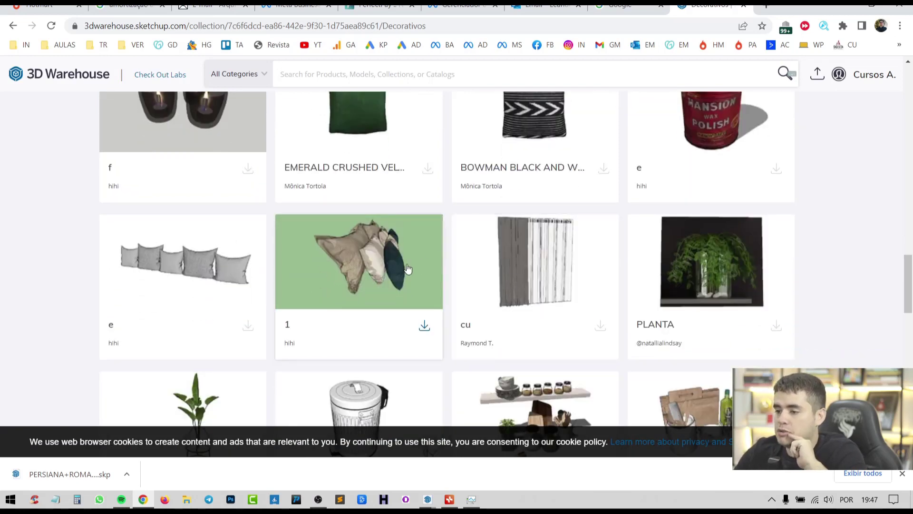
pyautogui.scroll(-1, 405, 262)
pyautogui.scroll(-3, 402, 259)
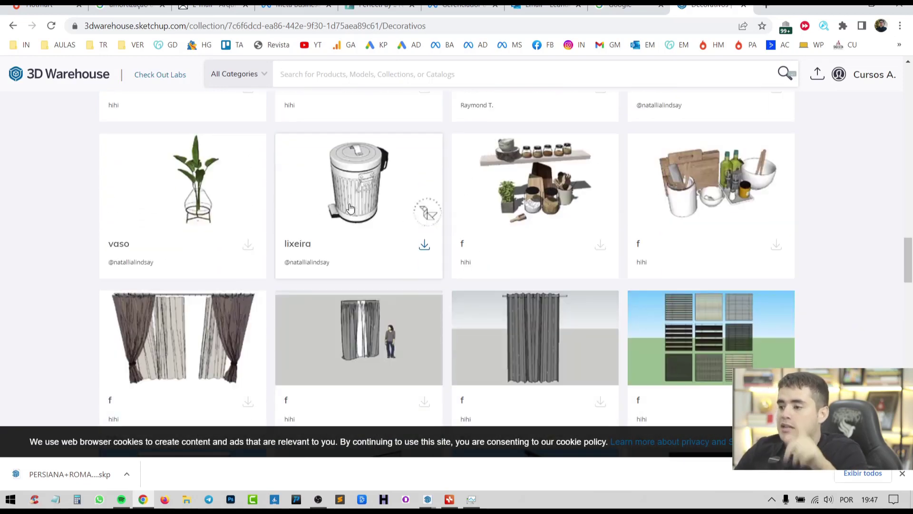
pyautogui.scroll(6, 123, 169)
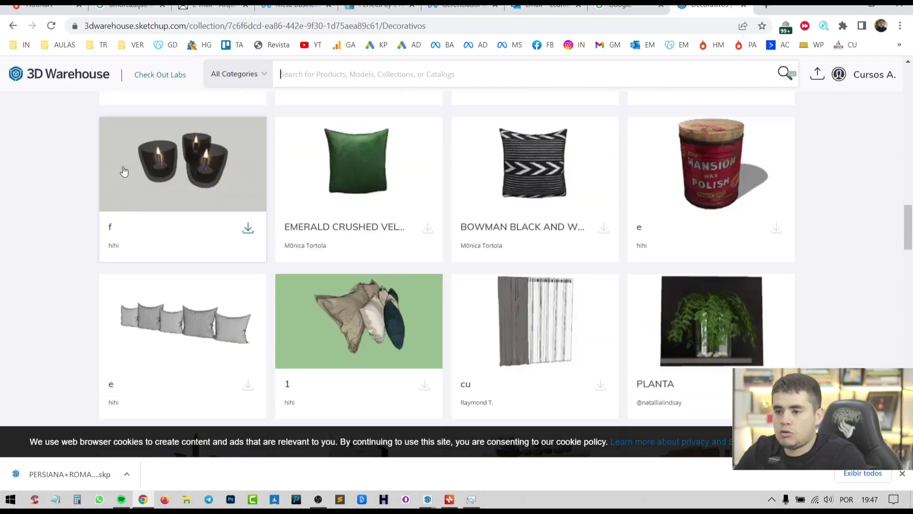
pyautogui.scroll(10, 176, 176)
pyautogui.scroll(10, 177, 178)
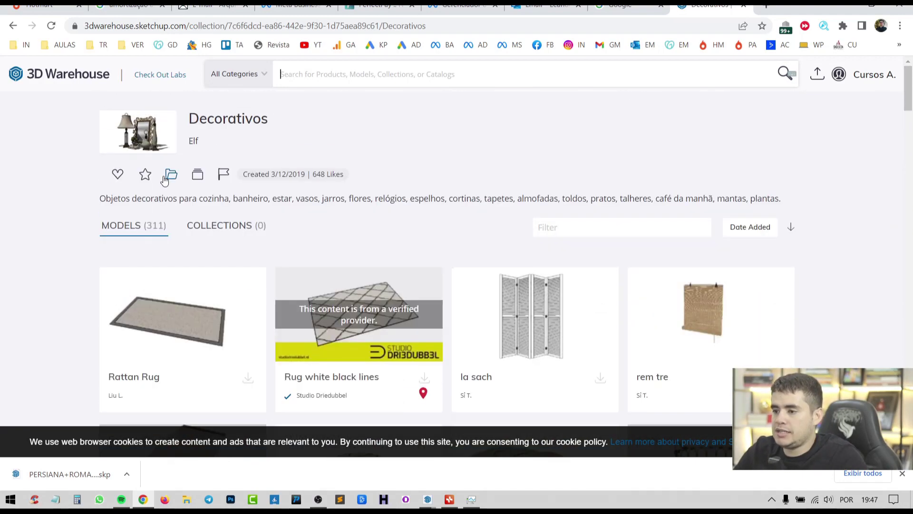
pyautogui.click(13, 26)
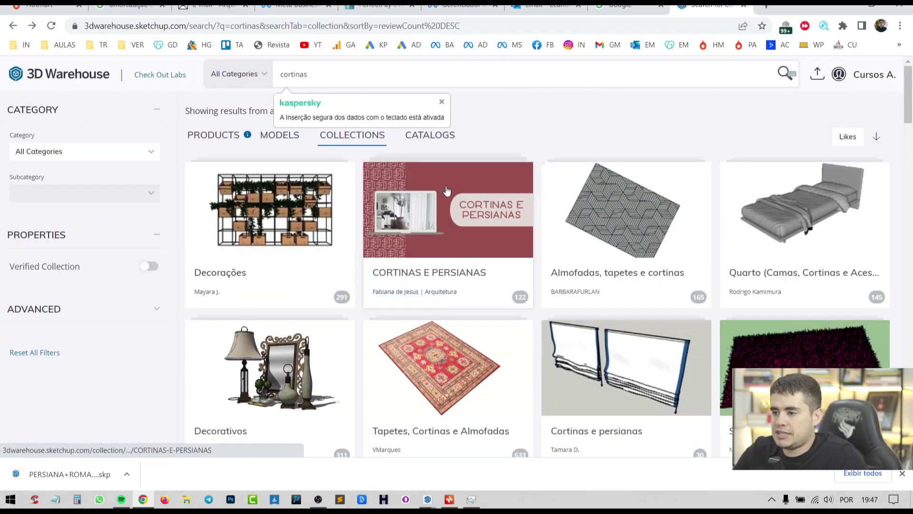
# Find the Persianas e Cortinas Hunter Douglas catalog among the curtain search results and open it.
pyautogui.click(432, 140)
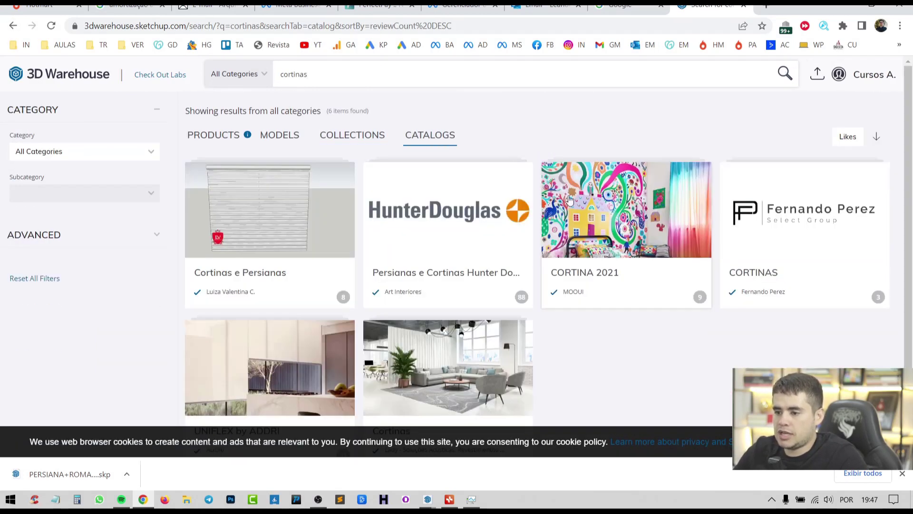
pyautogui.scroll(-2, 625, 281)
pyautogui.scroll(2, 621, 283)
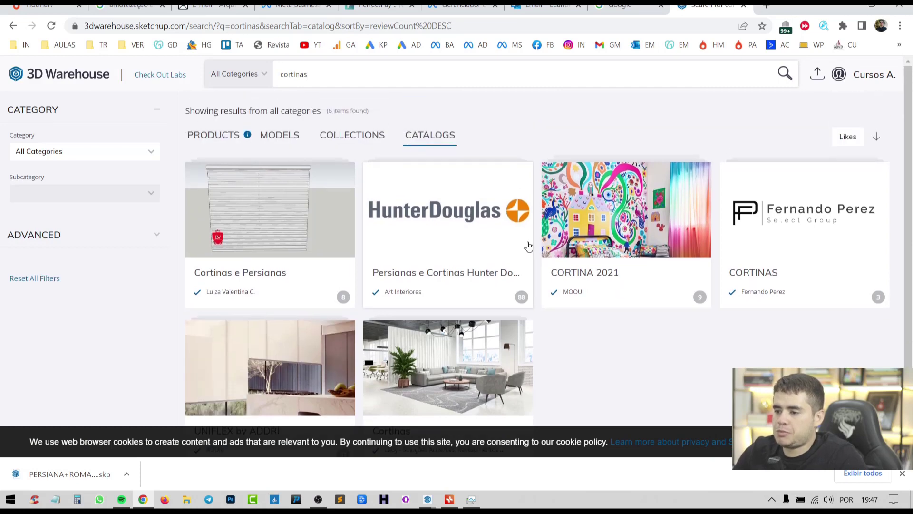
pyautogui.click(477, 209)
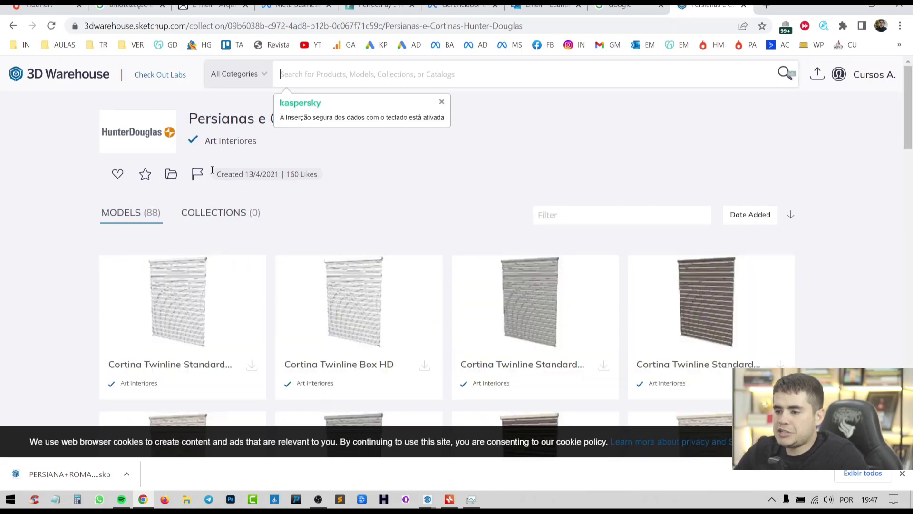
# Scroll through the catalog's 88 curtain models, including the Cortina Twinline Box HD.
pyautogui.scroll(-3, 66, 222)
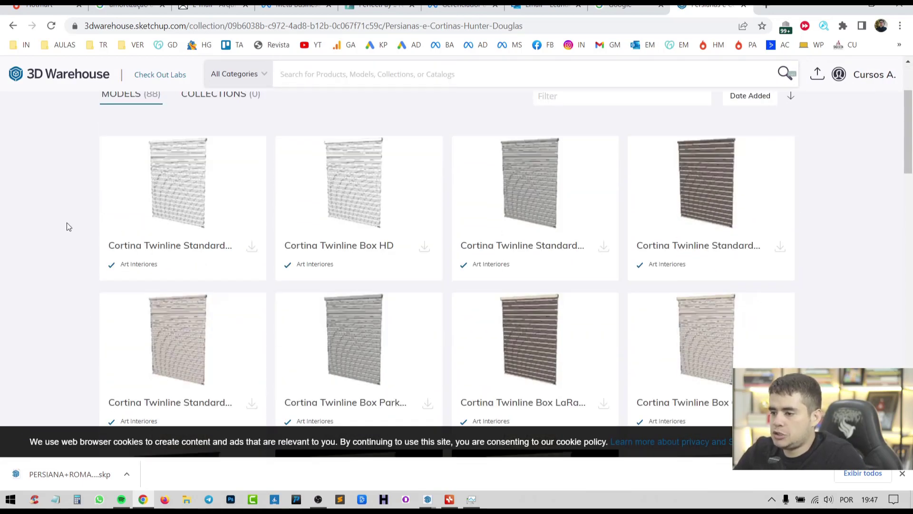
pyautogui.scroll(-5, 67, 227)
pyautogui.scroll(-5, 66, 226)
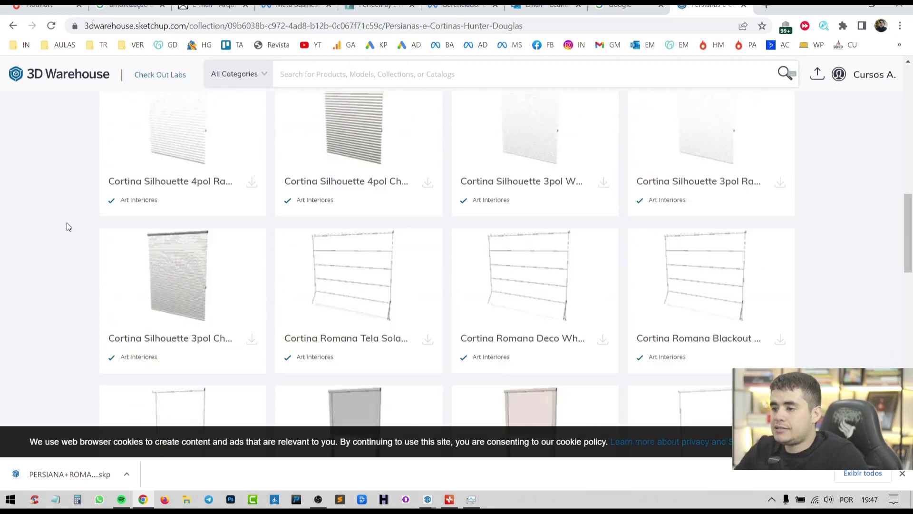
pyautogui.scroll(-1, 67, 226)
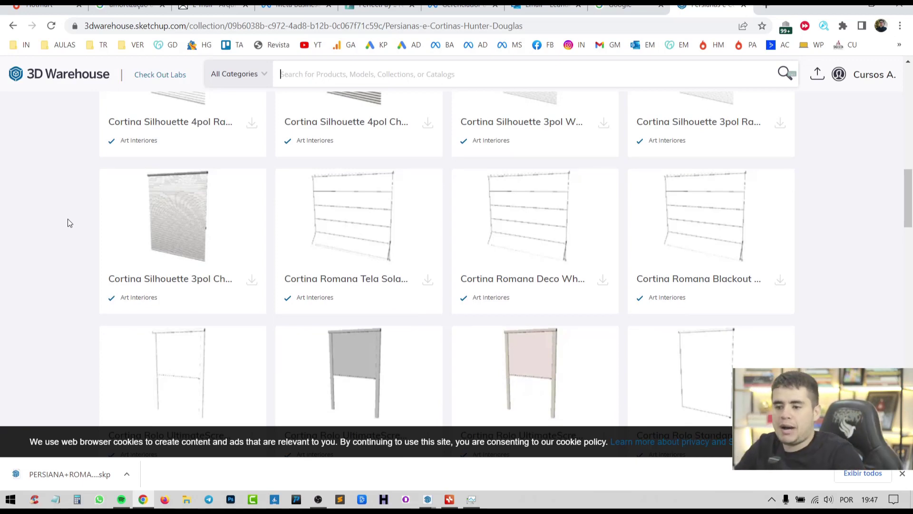
pyautogui.scroll(10, 69, 219)
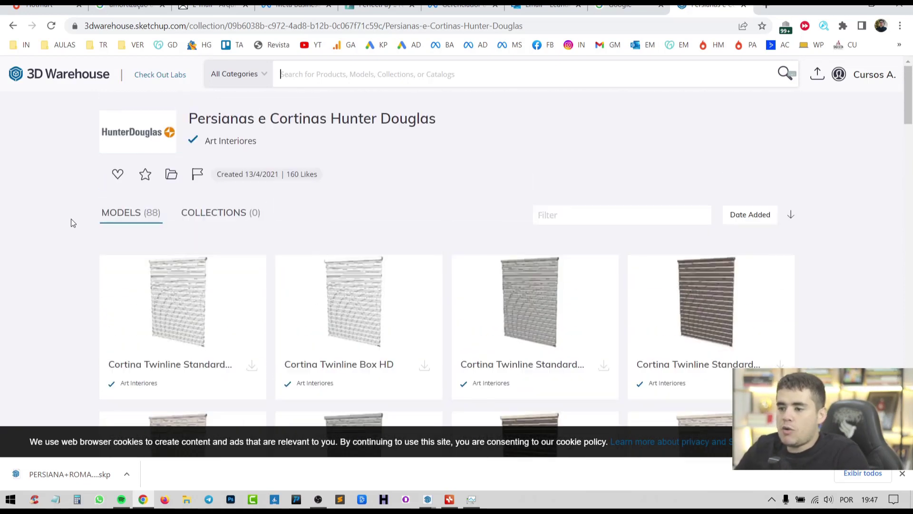
pyautogui.scroll(-1, 323, 234)
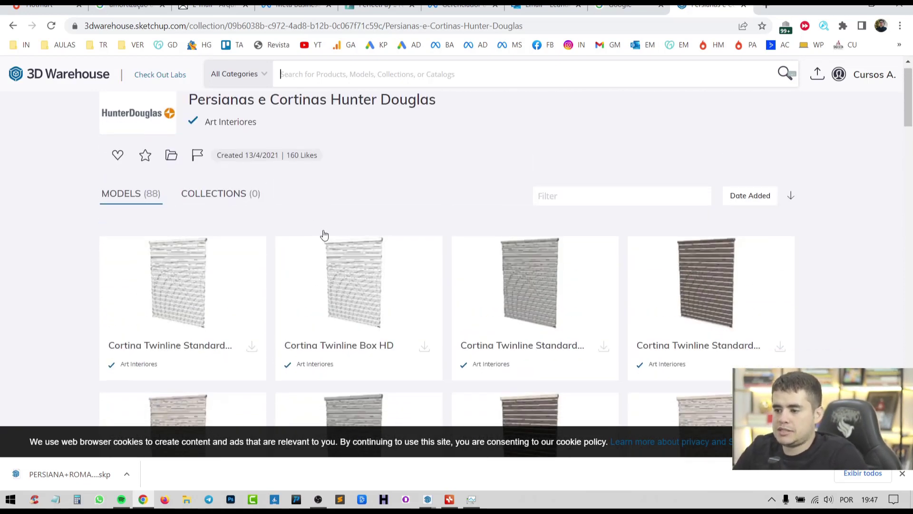
pyautogui.scroll(-2, 352, 224)
pyautogui.click(378, 207)
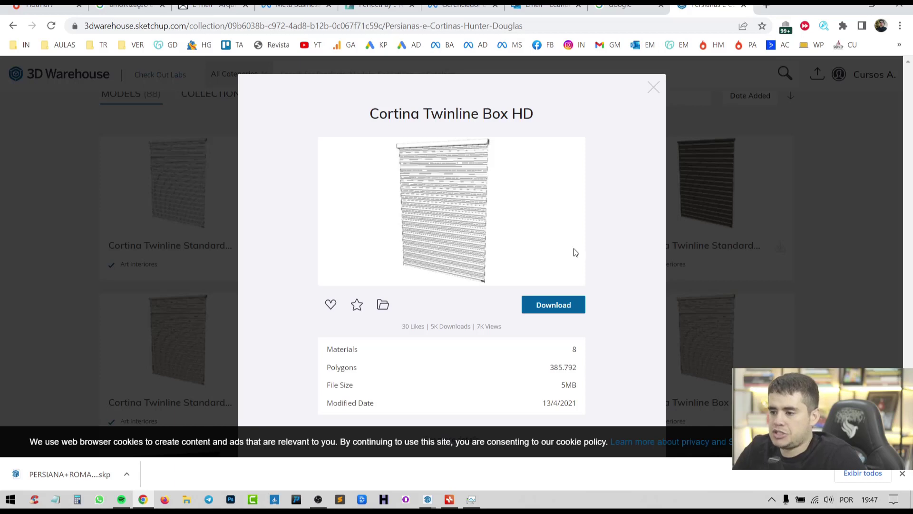
pyautogui.click(577, 305)
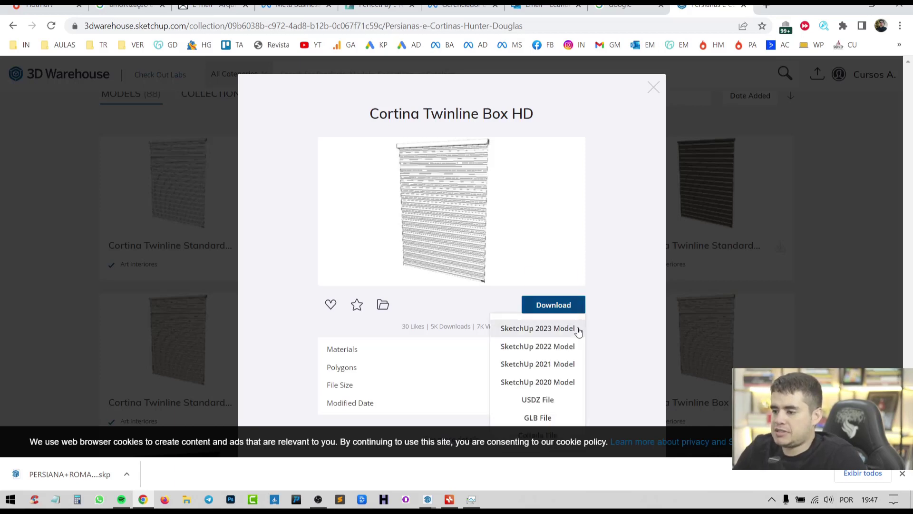
pyautogui.click(792, 267)
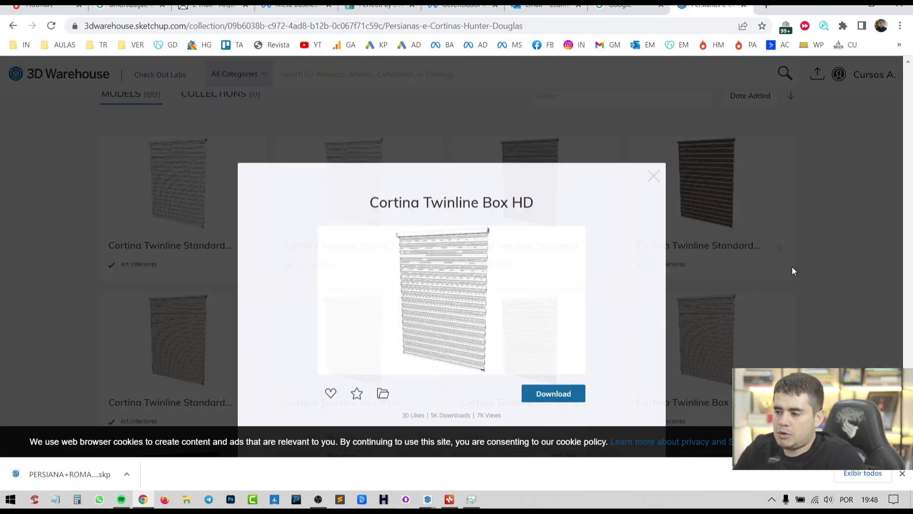